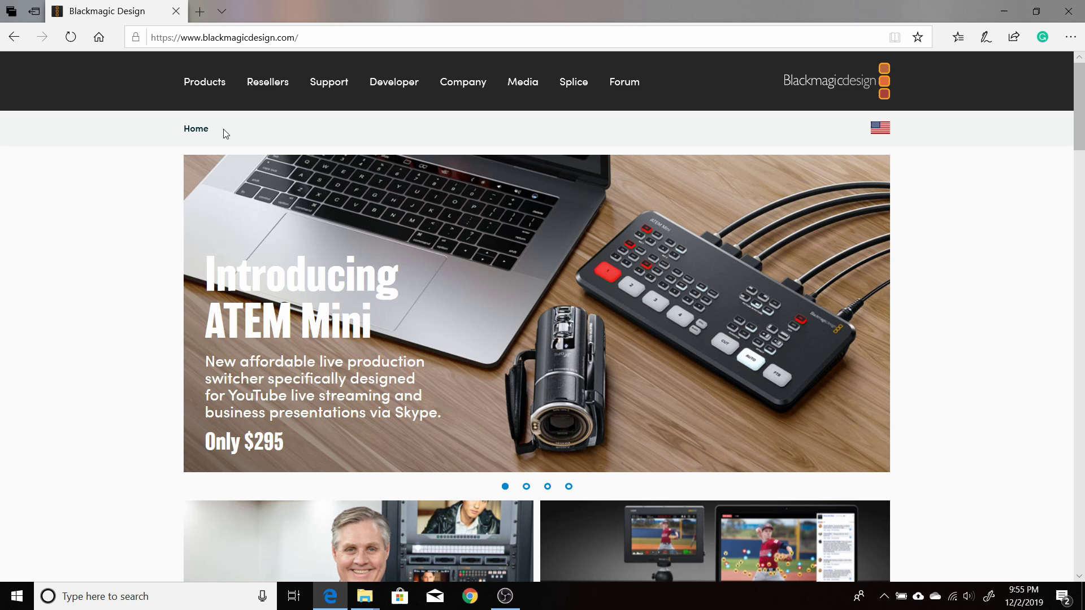
Step: Go from the Blackmagic Design Products catalogue to the DaVinci Resolve product family
left_click(196, 83)
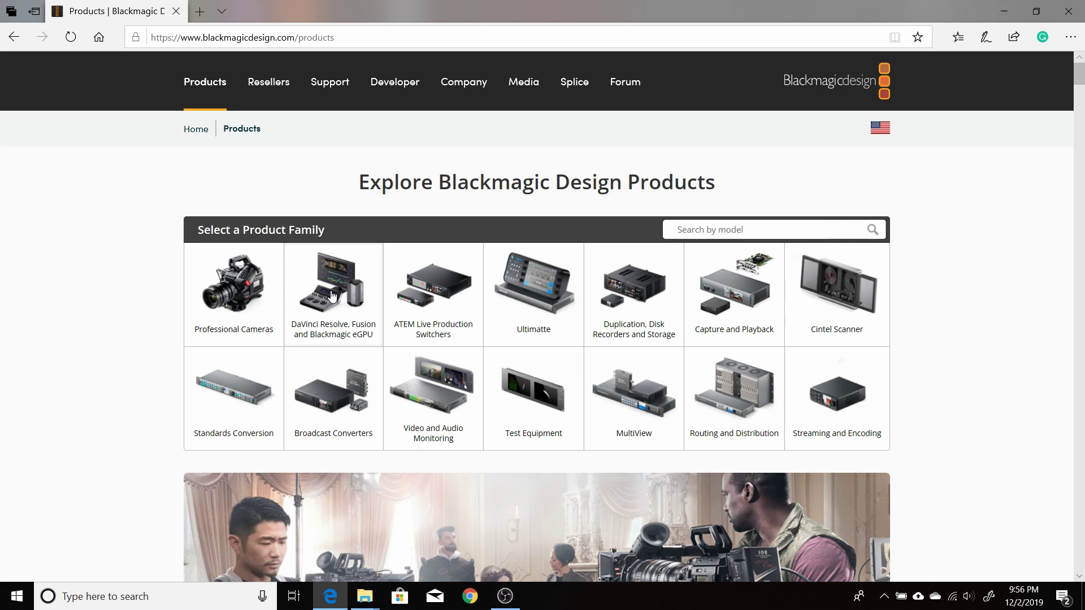
left_click(332, 296)
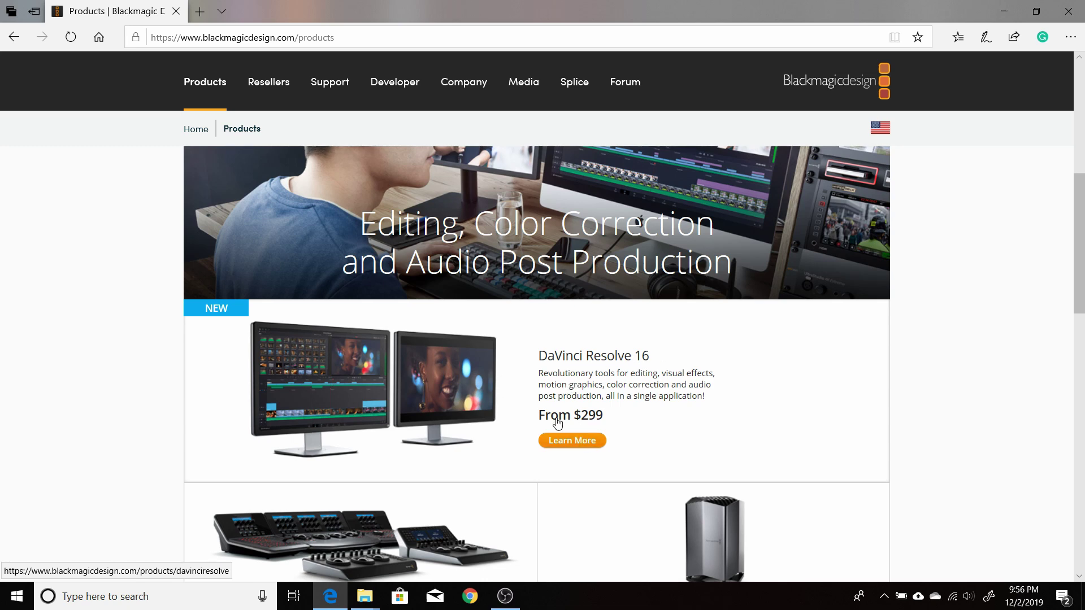
left_click(572, 441)
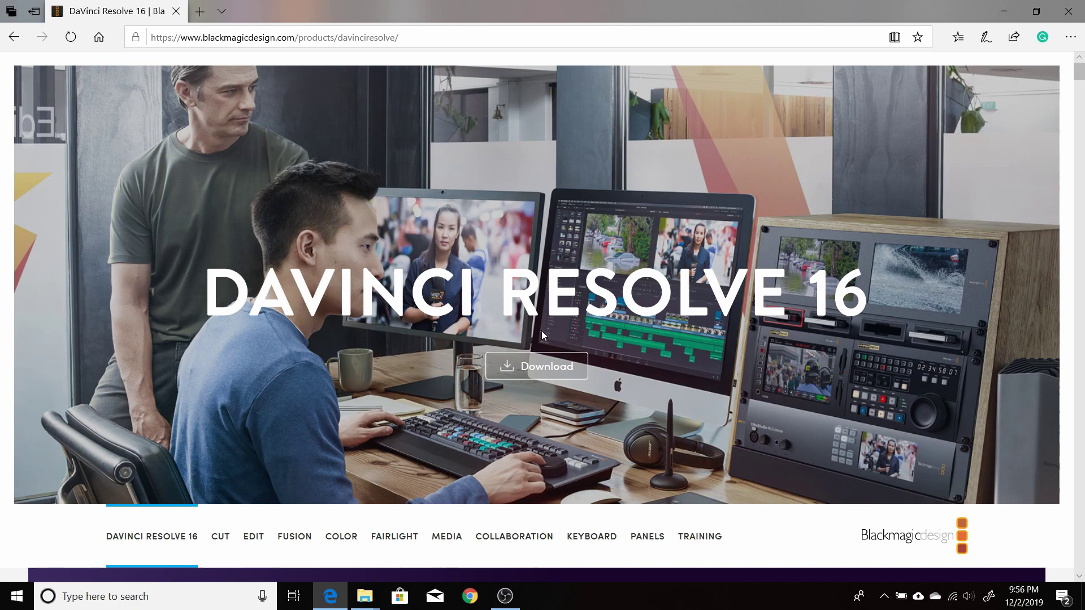
scroll(632, 395, "down", 3)
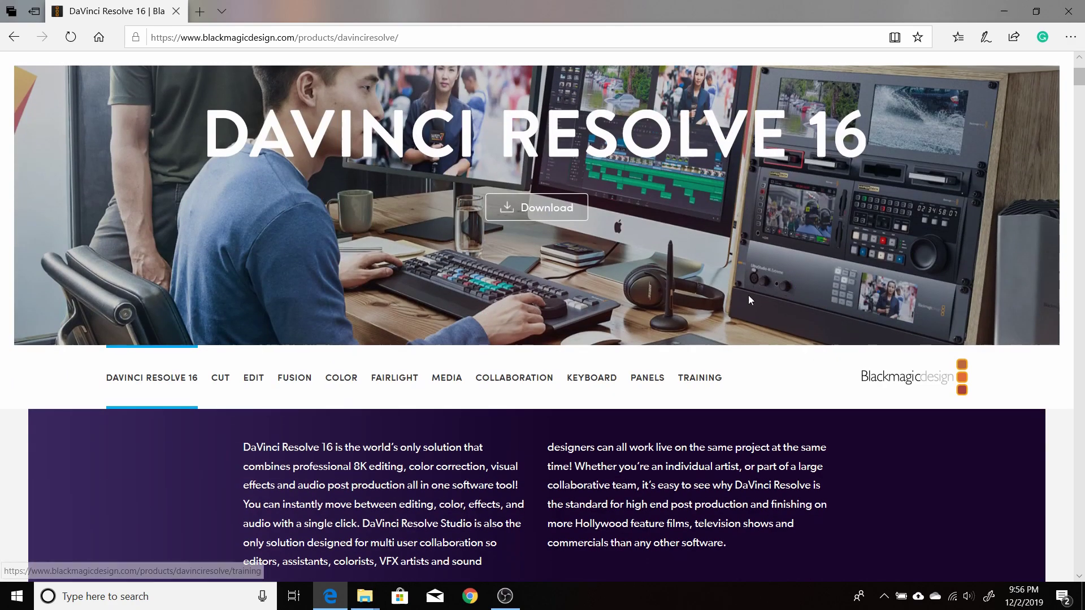
scroll(713, 333, "up", 3)
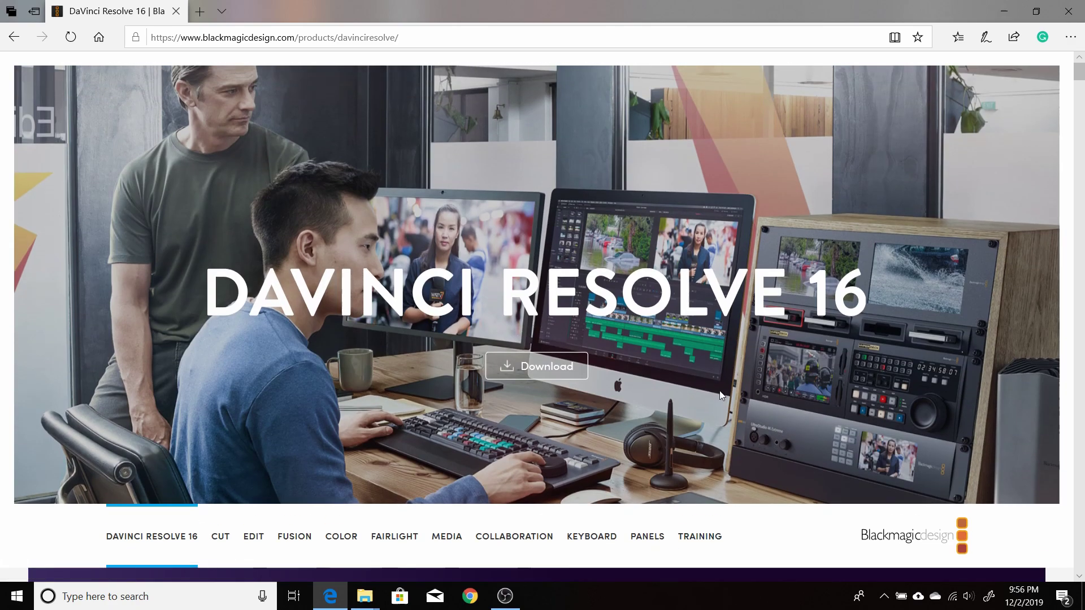
scroll(232, 254, "down", 4)
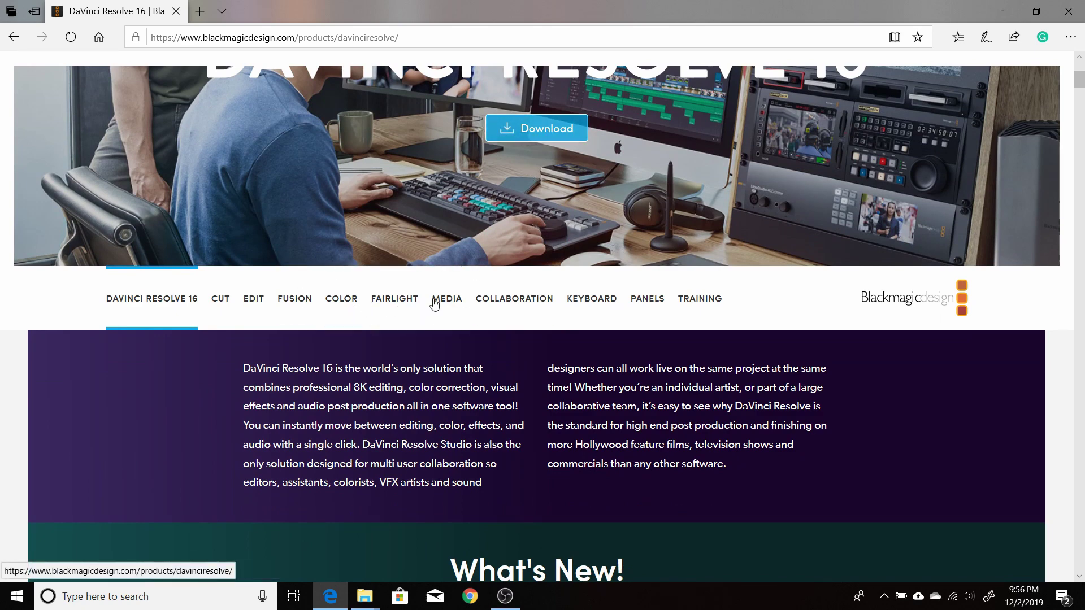
scroll(421, 299, "up", 3)
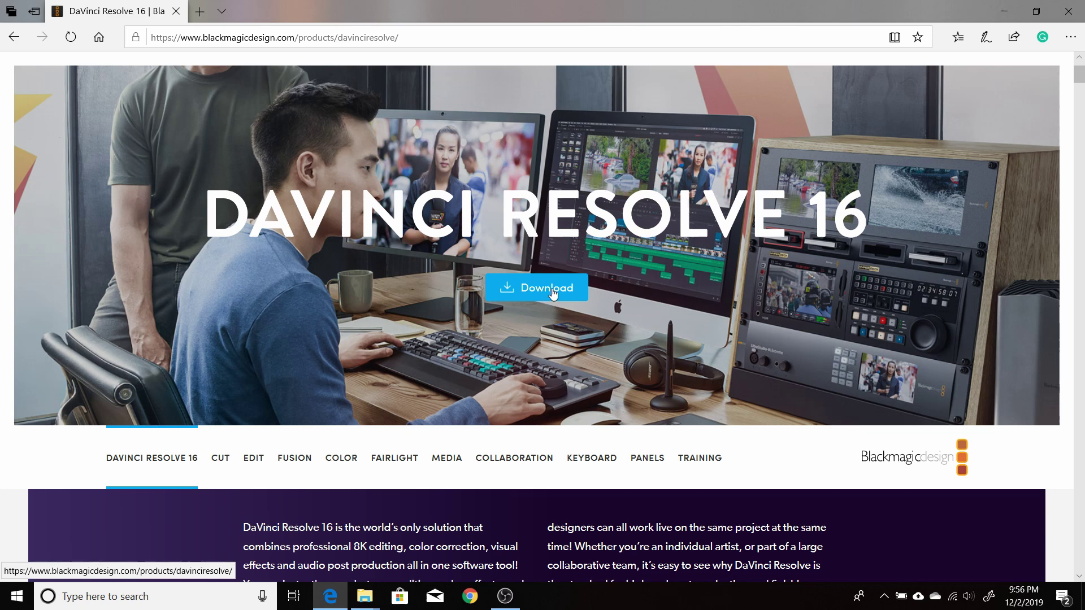
scroll(505, 376, "down", 1)
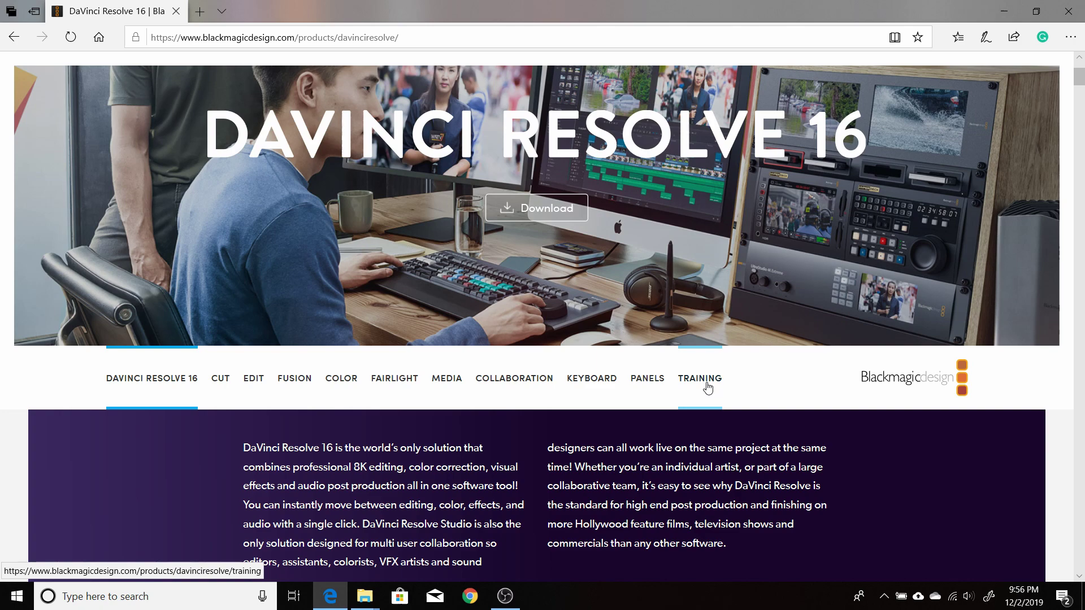
Step: Open the DaVinci Resolve Training page and scroll through its Training Videos
left_click(707, 387)
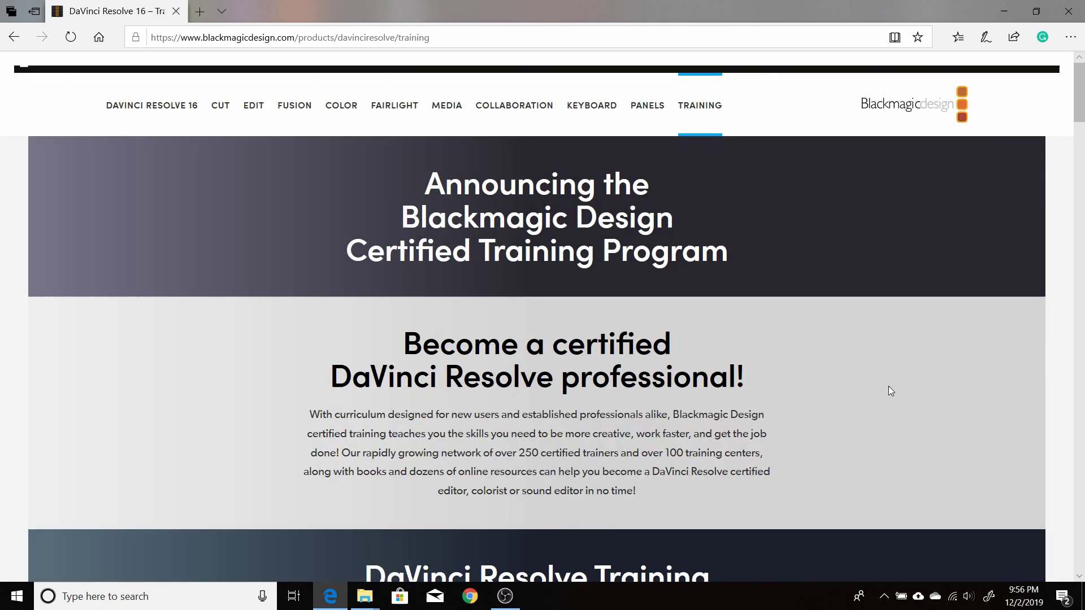
scroll(857, 375, "down", 5)
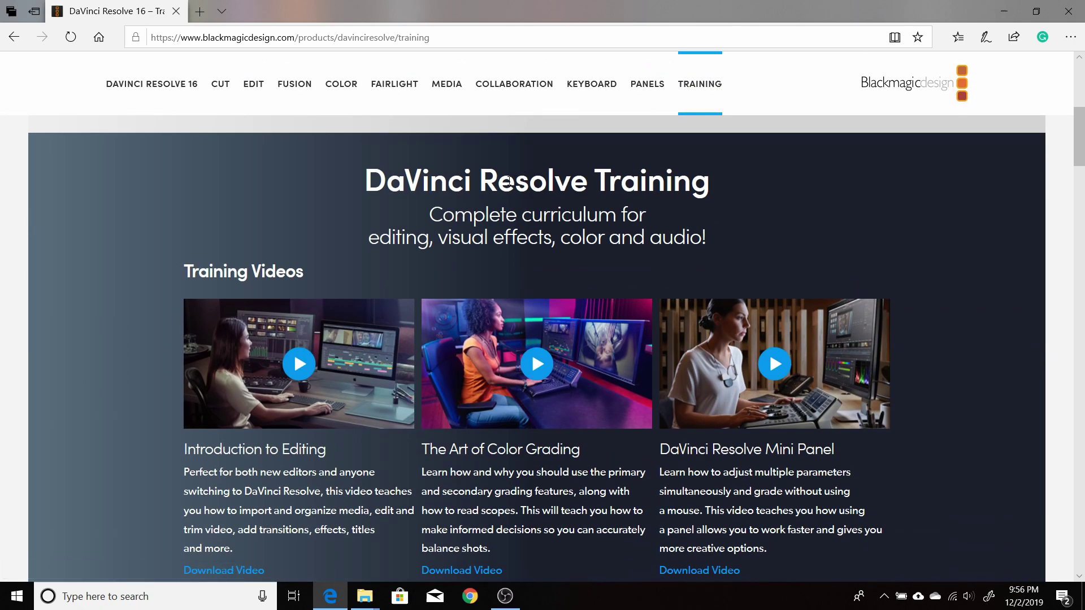
scroll(630, 403, "down", 10)
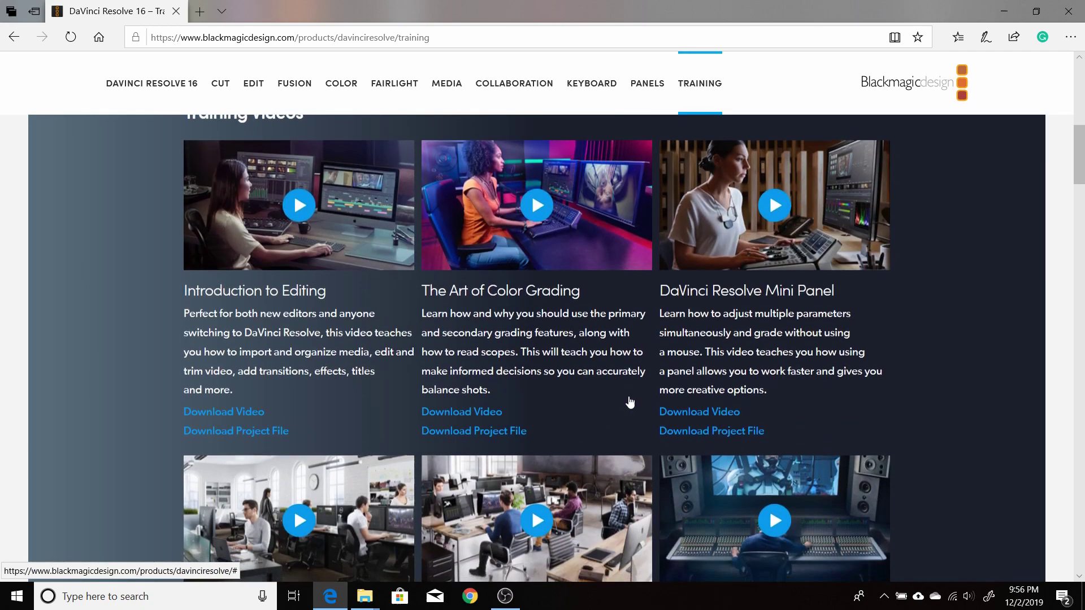
scroll(630, 402, "down", 11)
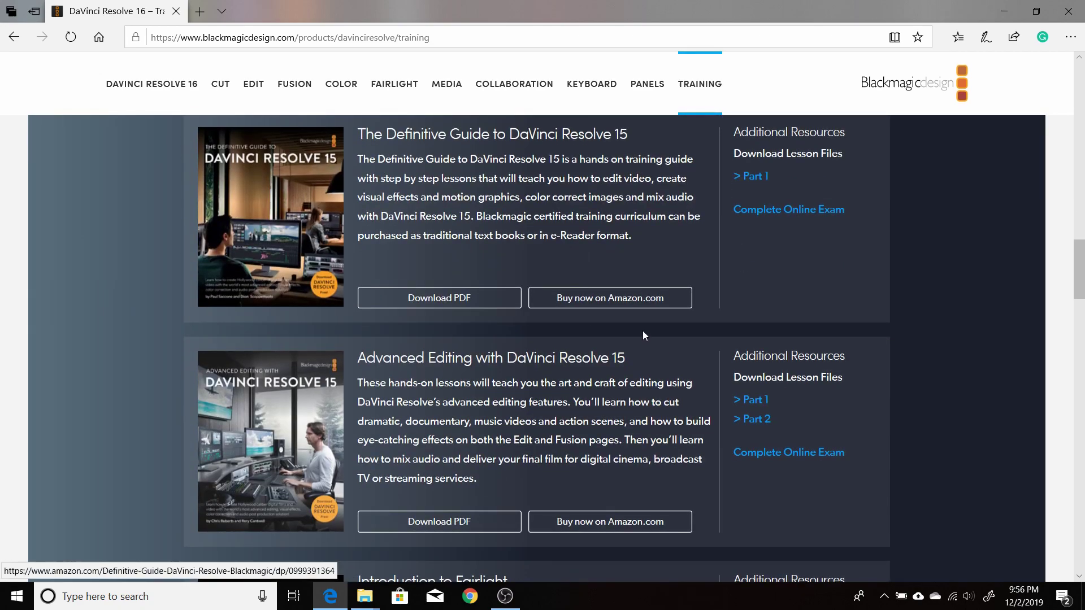
scroll(643, 330, "up", 4)
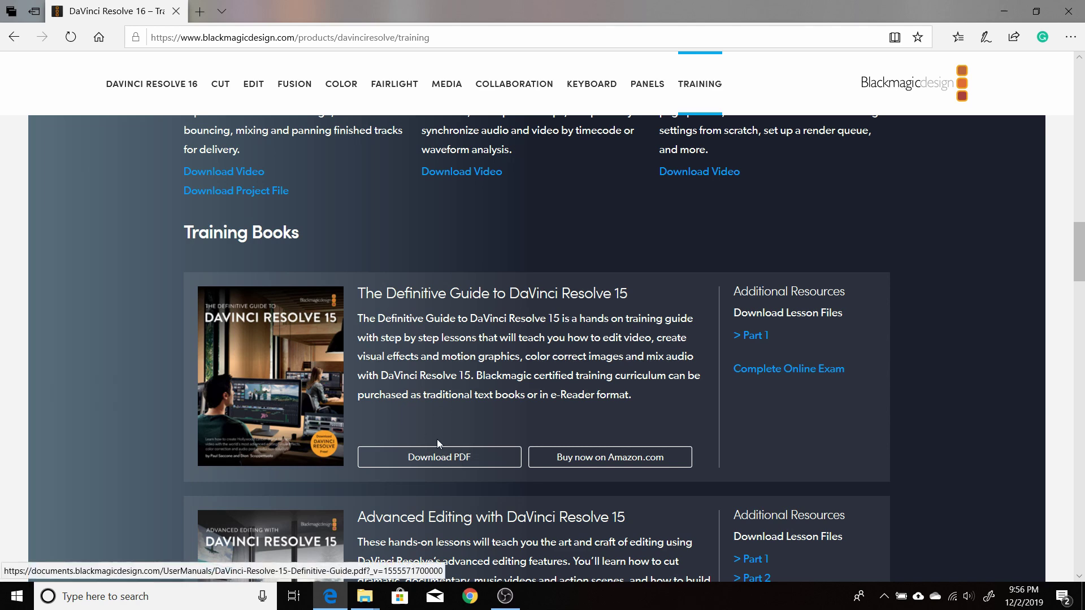
scroll(435, 385, "down", 3)
scroll(435, 385, "down", 2)
scroll(490, 463, "up", 4)
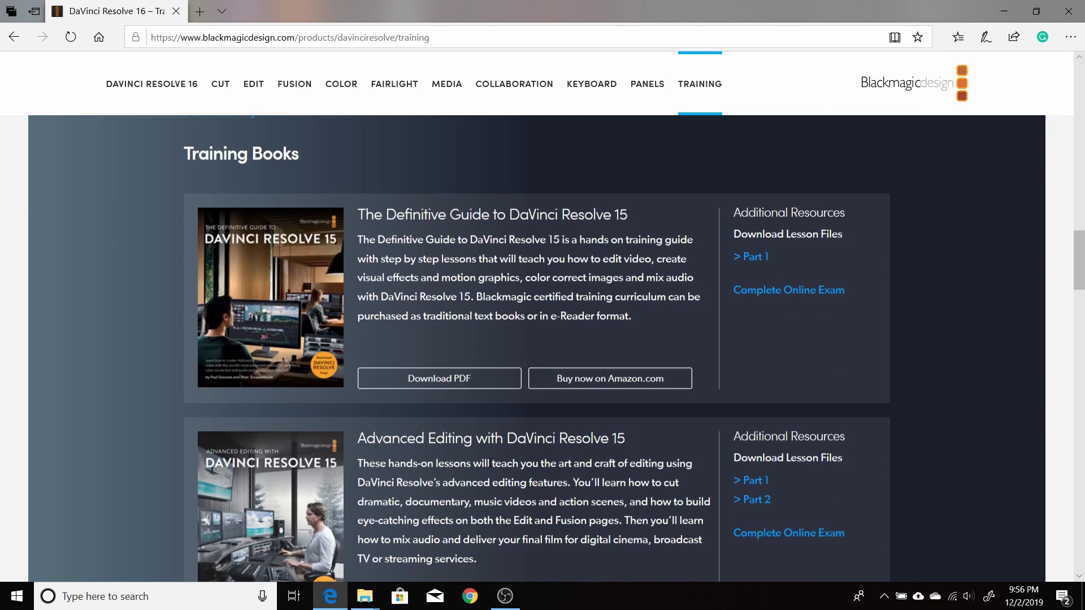
scroll(497, 466, "up", 3)
scroll(509, 471, "down", 2)
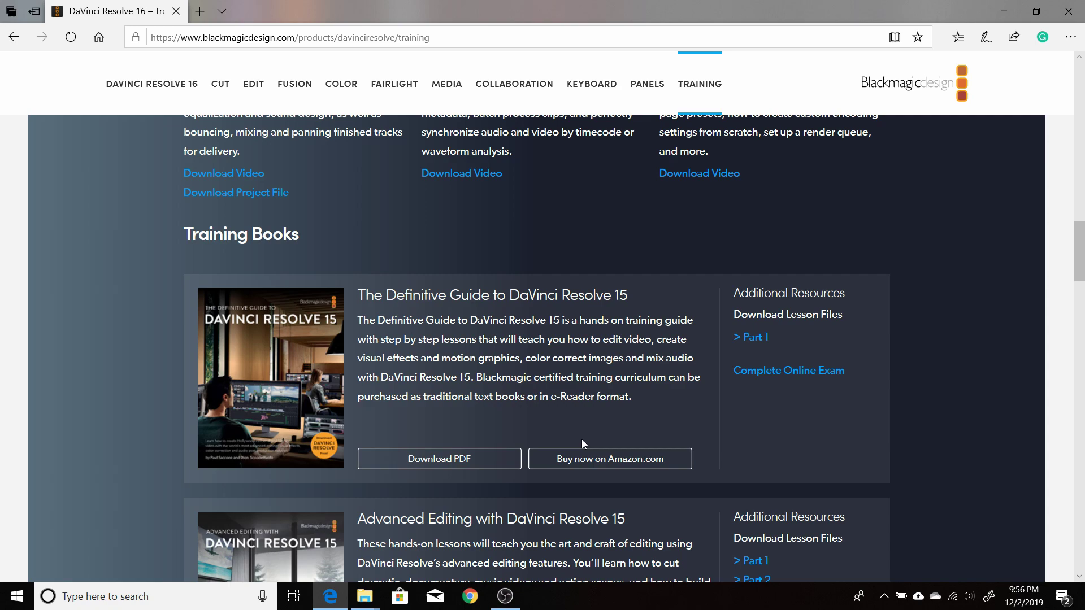
Step: Scroll through the Training Videos and Training Books sections to find Introduction to Editing
scroll(542, 424, "up", 2)
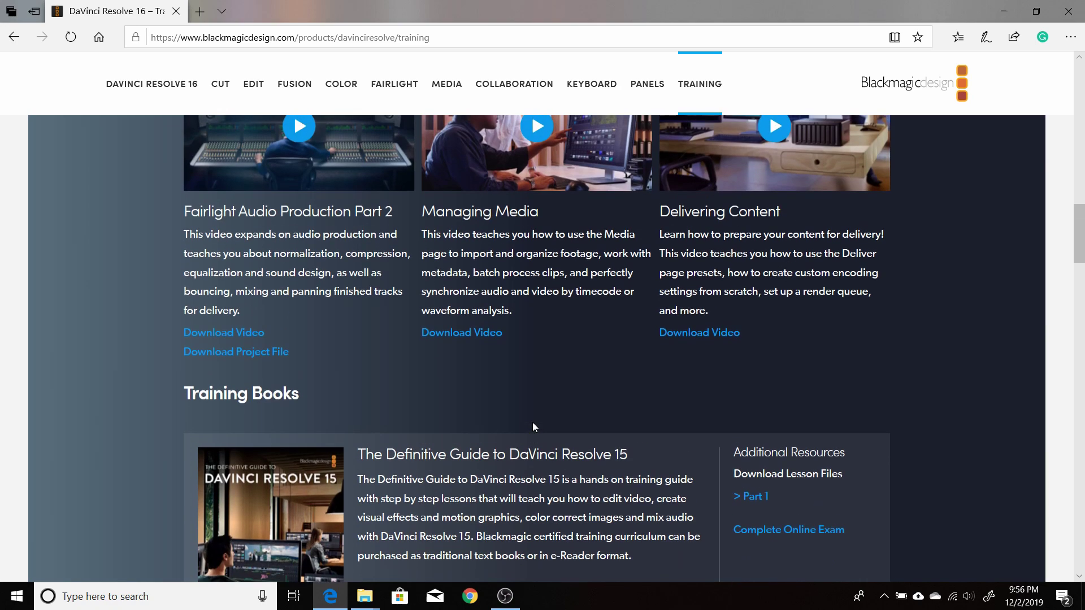
scroll(546, 432, "down", 2)
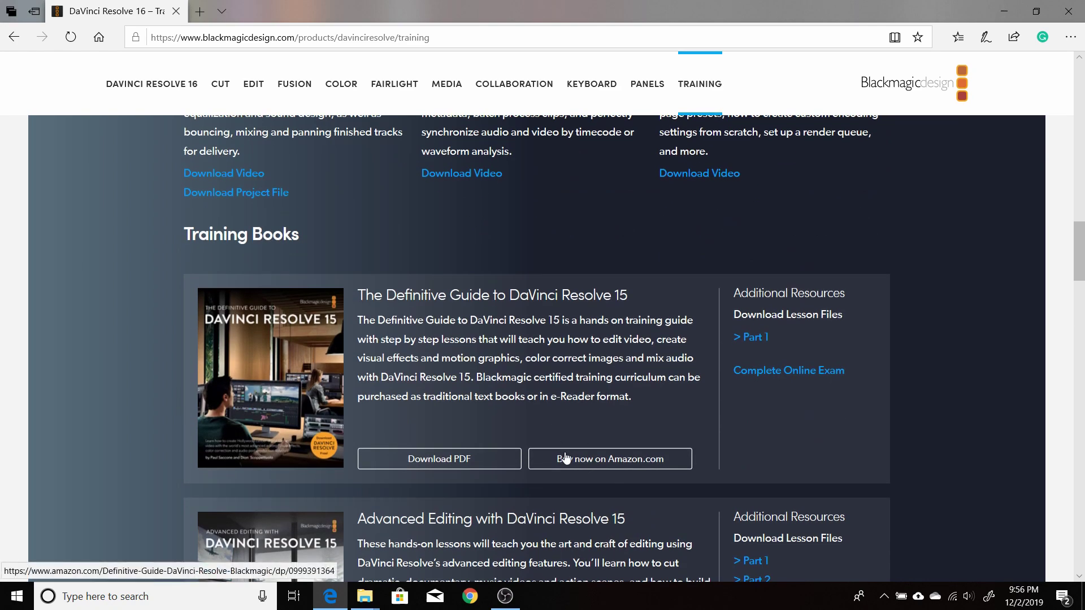
scroll(560, 459, "up", 1)
scroll(555, 455, "up", 11)
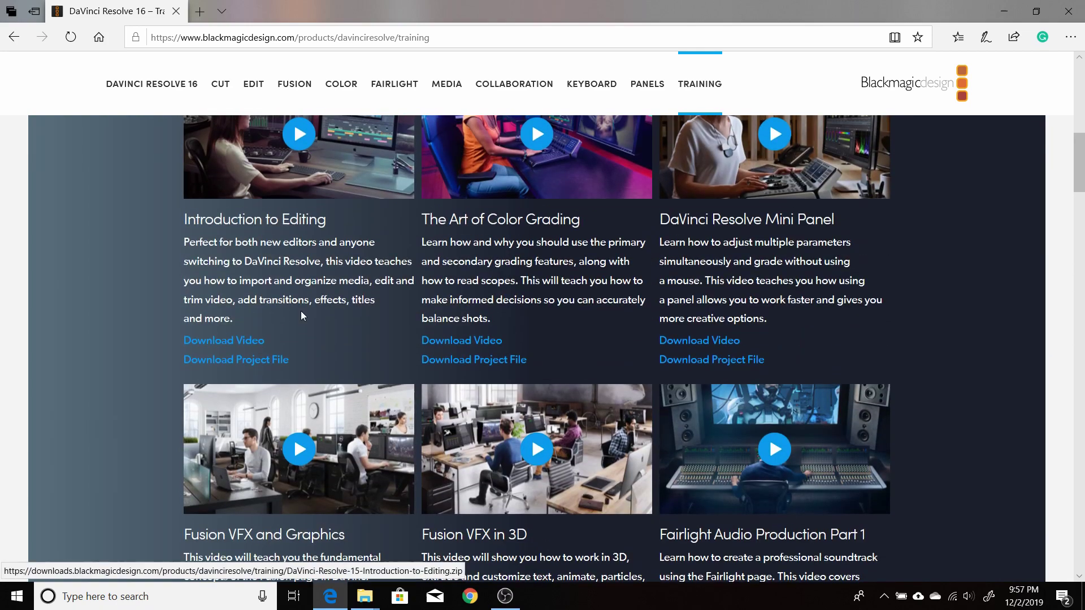
scroll(584, 449, "up", 2)
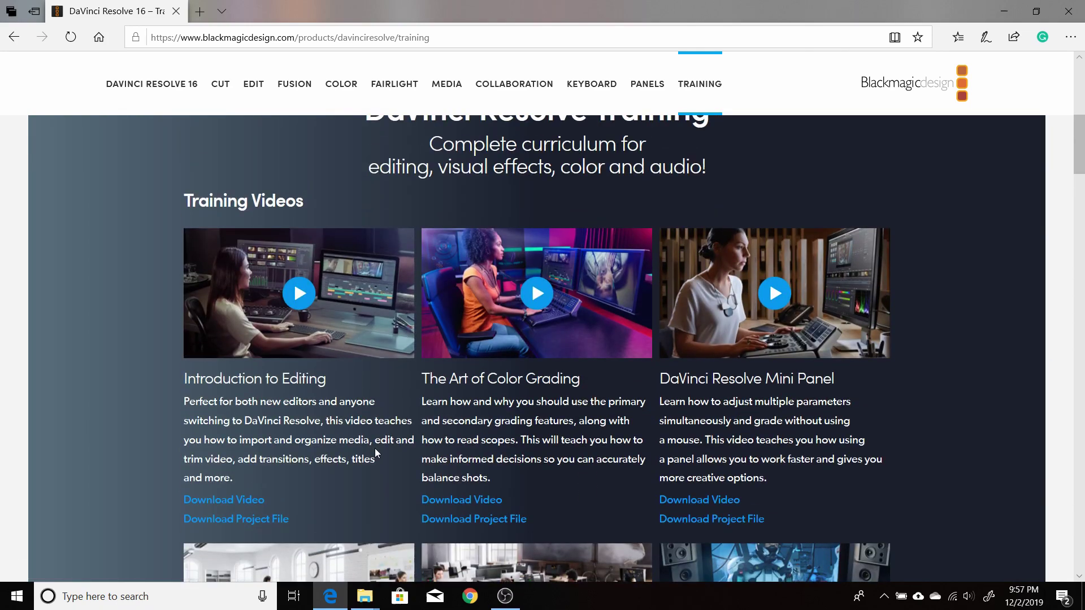
scroll(377, 453, "down", 1)
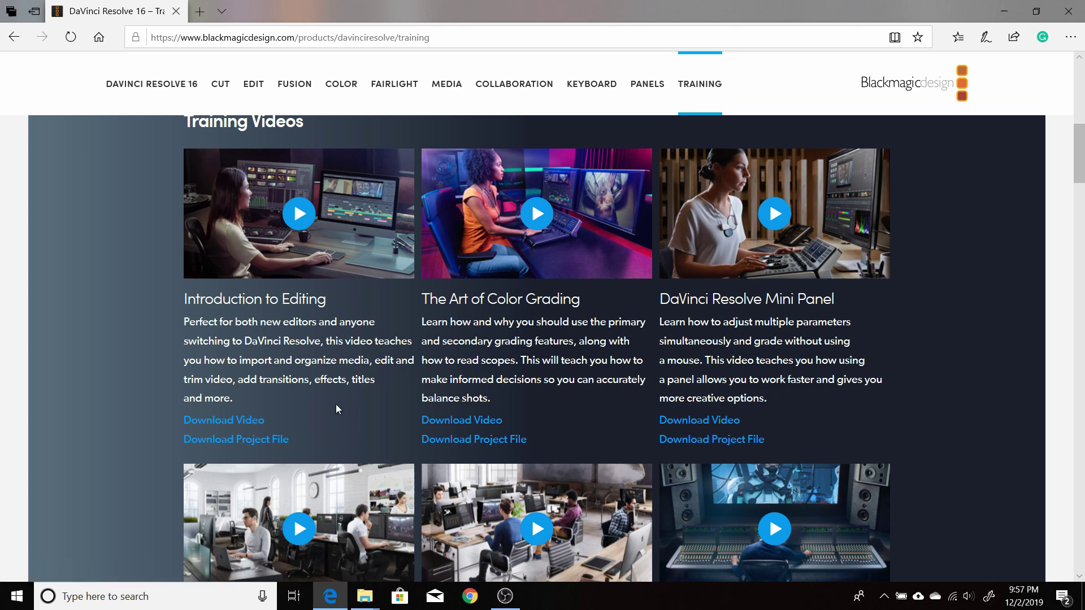
scroll(352, 396, "down", 1)
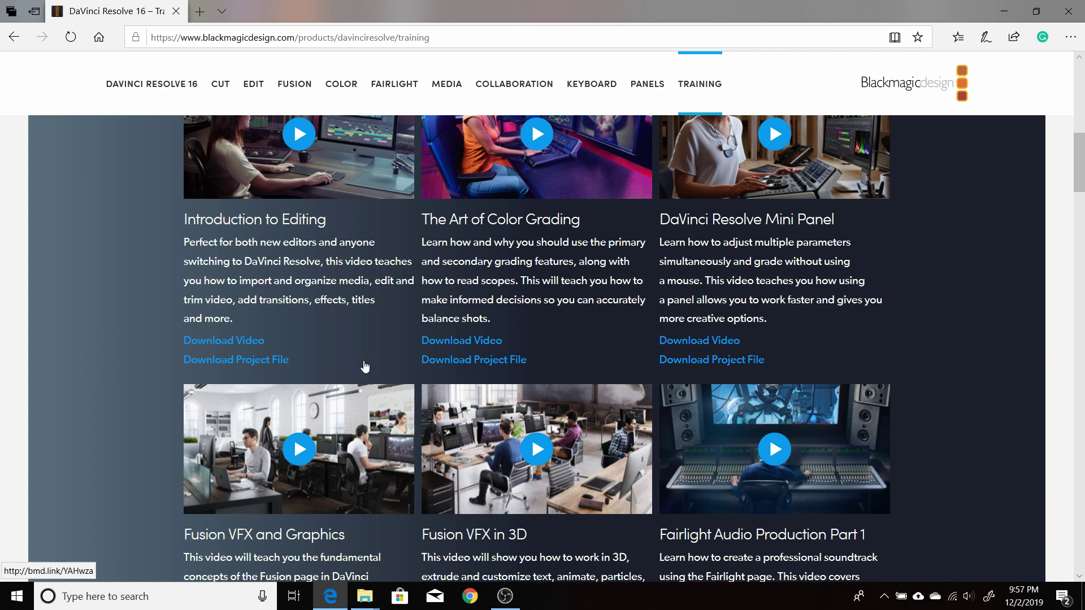
scroll(362, 367, "up", 3)
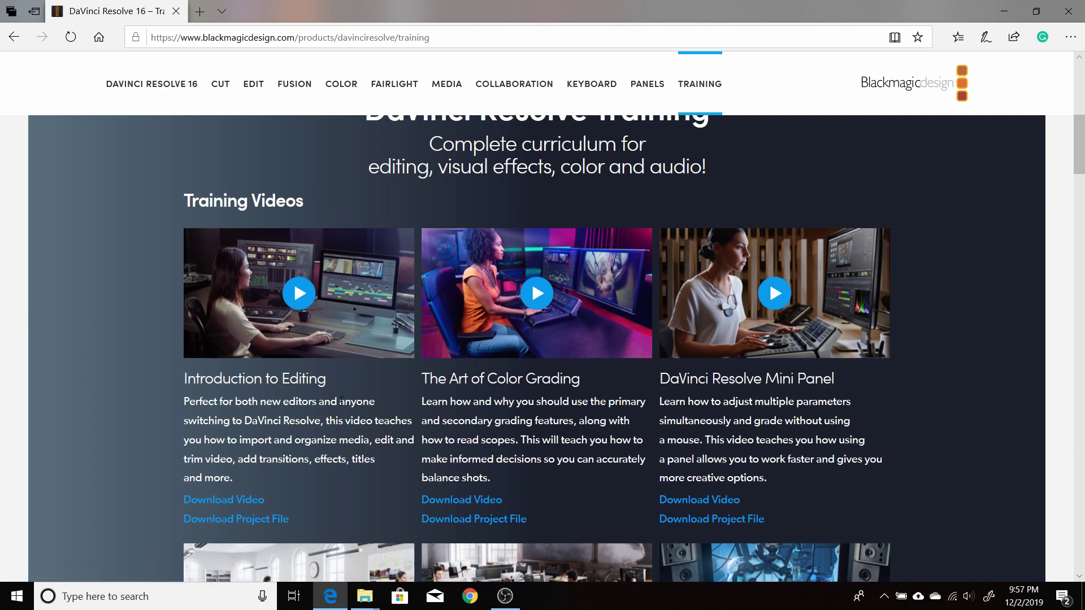
scroll(341, 402, "down", 1)
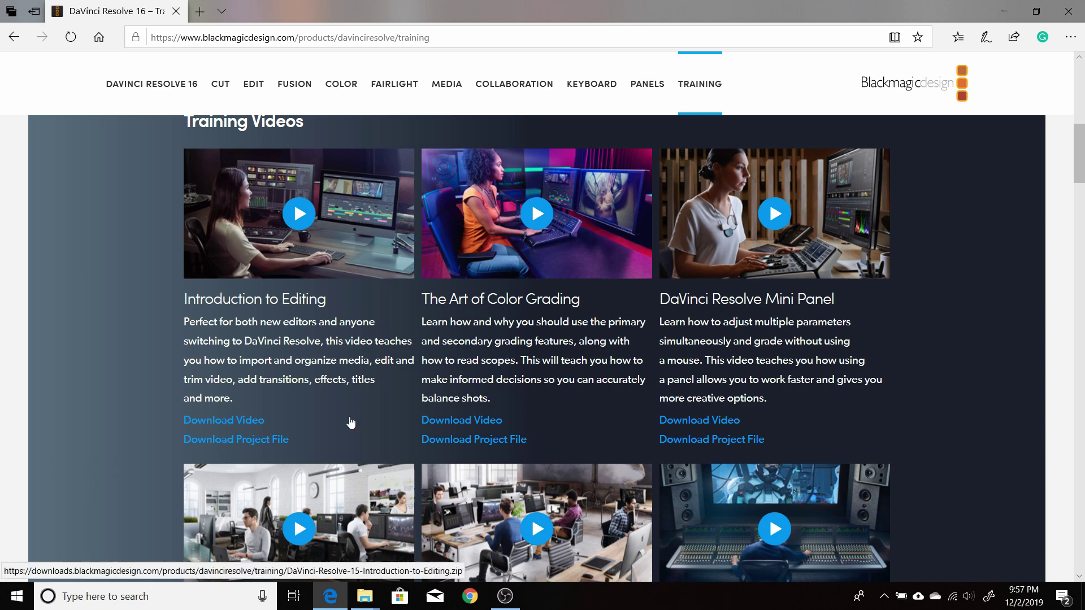
scroll(345, 418, "down", 1)
scroll(322, 373, "up", 1)
scroll(254, 367, "down", 1)
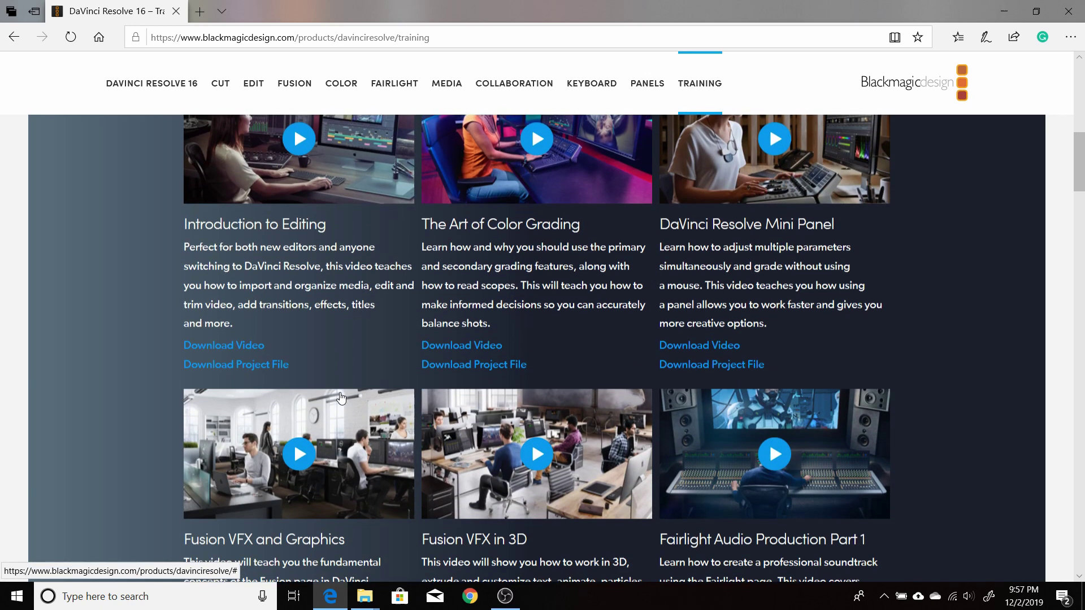
Step: Save the Introduction to Editing project file AgeOfAirplanes.dra.zip (1.1 GB) into Downloads
left_click(224, 364)
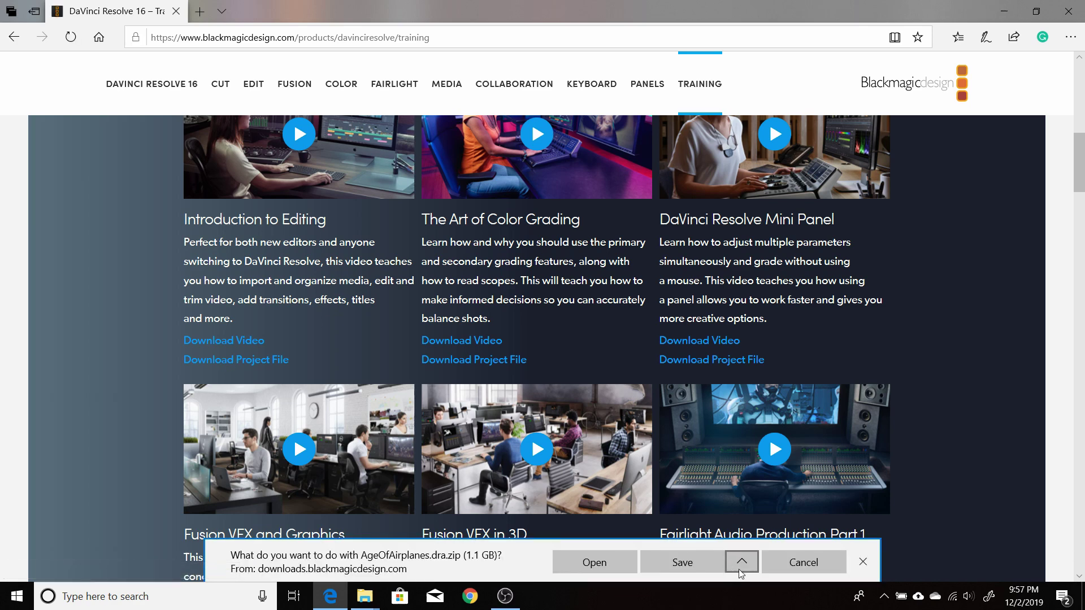
left_click(741, 564)
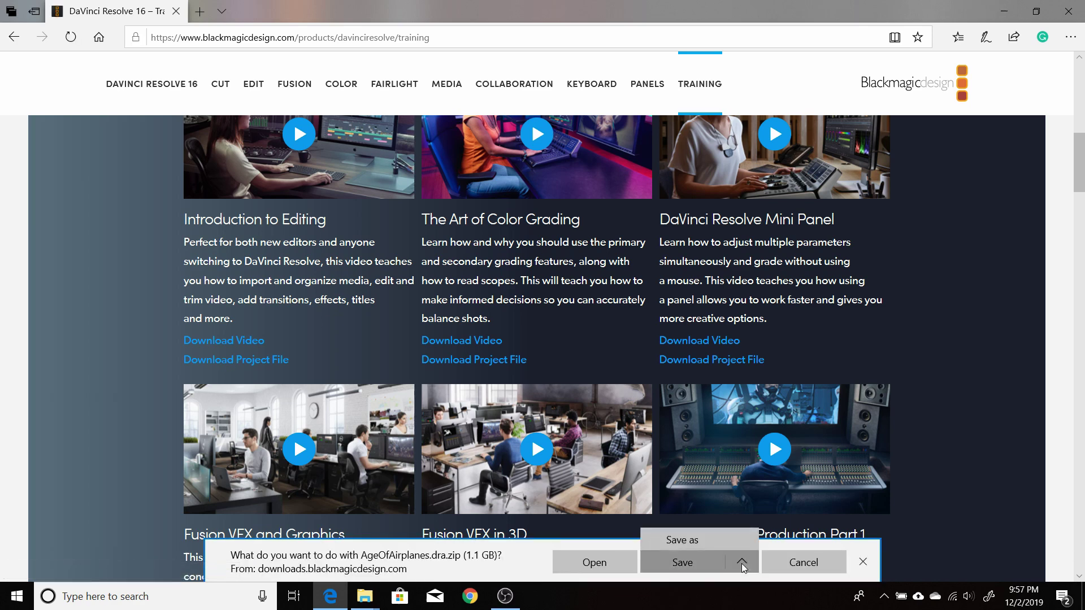
left_click(694, 541)
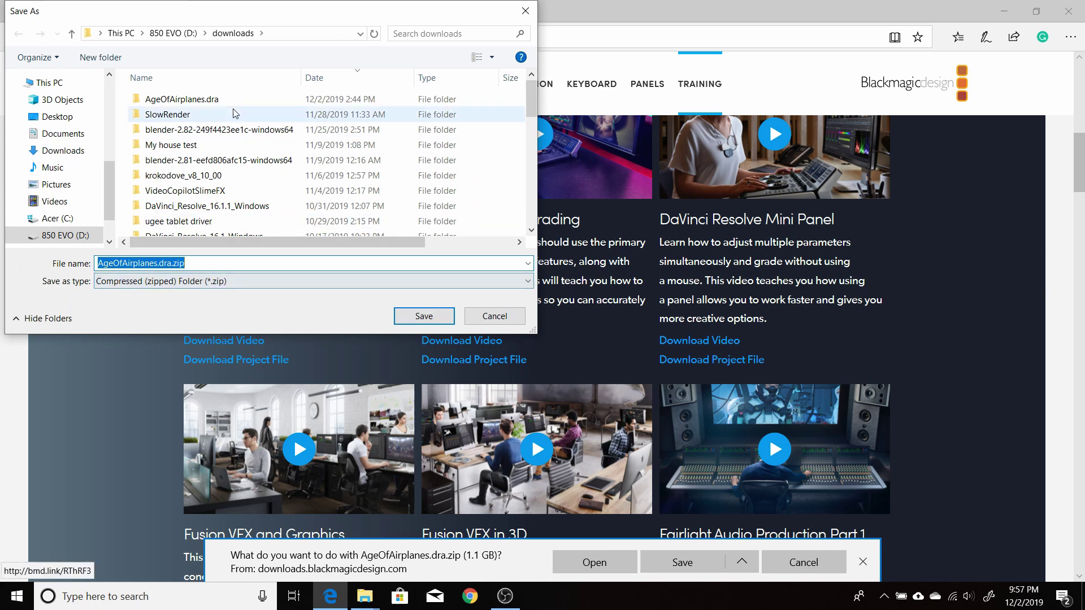
left_click(77, 151)
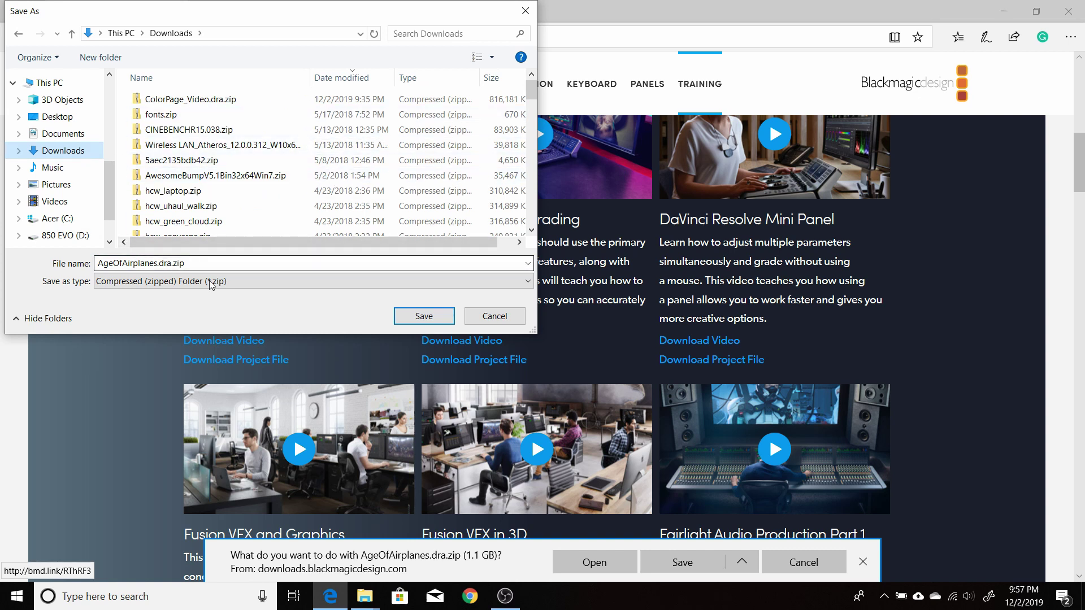
left_click(423, 317)
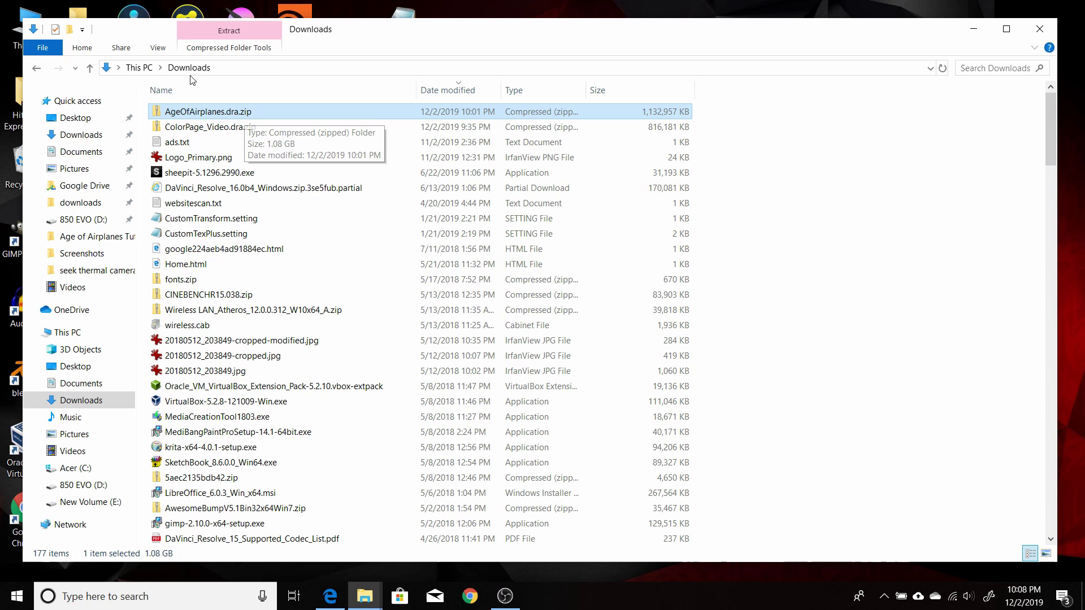
Step: Extract all of AgeOfAirplanes.dra.zip into the default AgeOfAirplanes.dra folder in Downloads
right_click(220, 116)
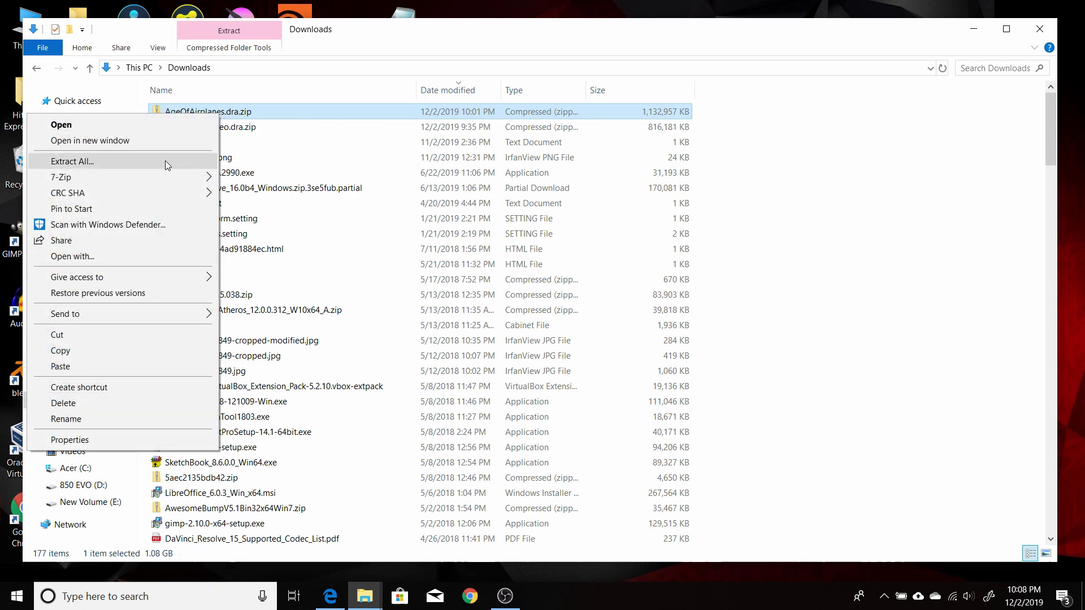
mouse_move(179, 177)
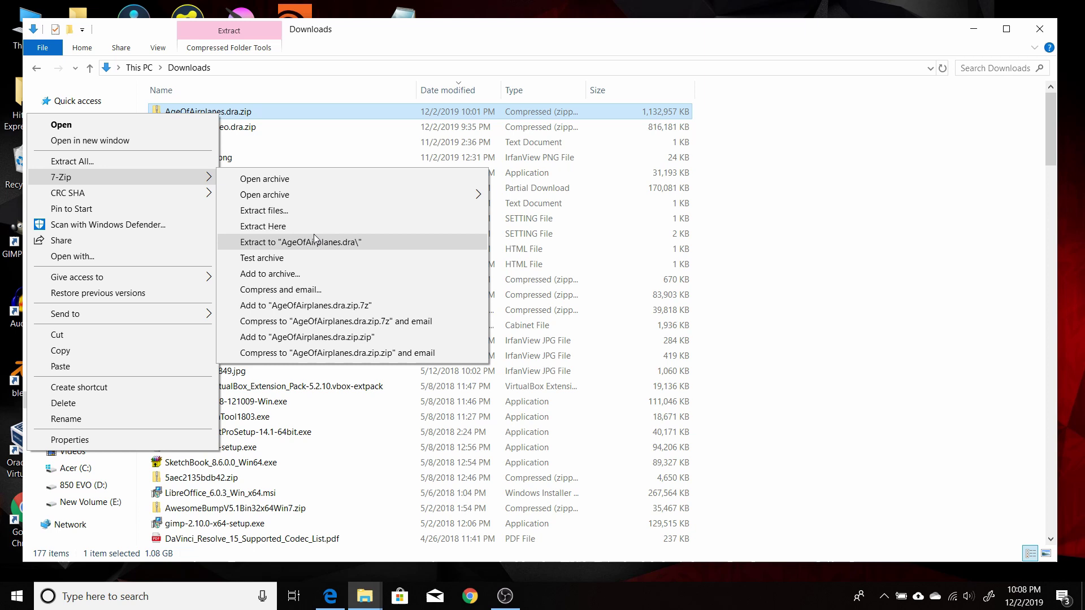
right_click(234, 113)
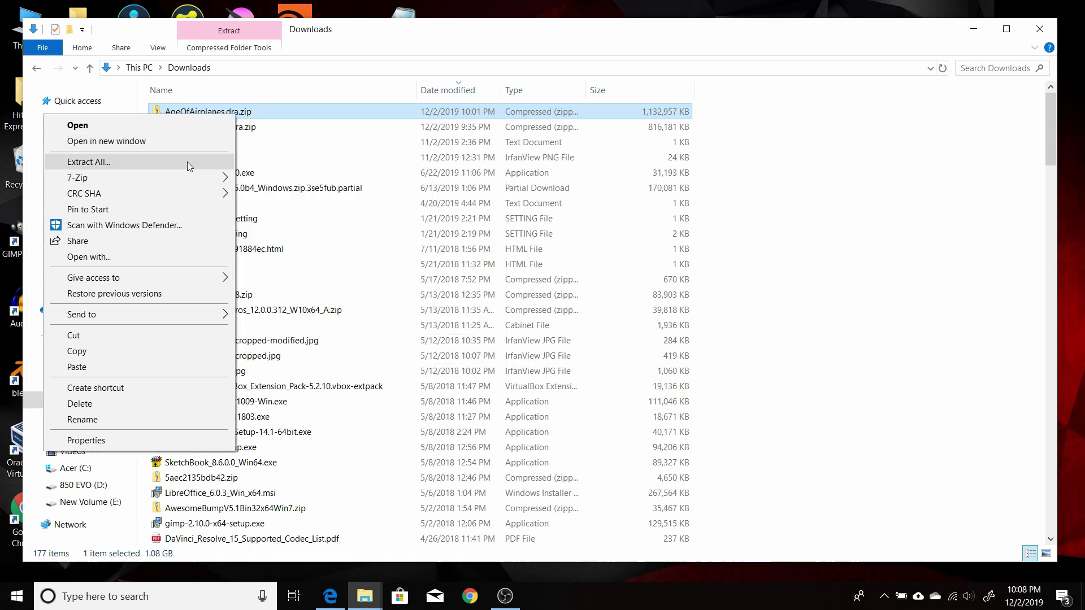
left_click(107, 164)
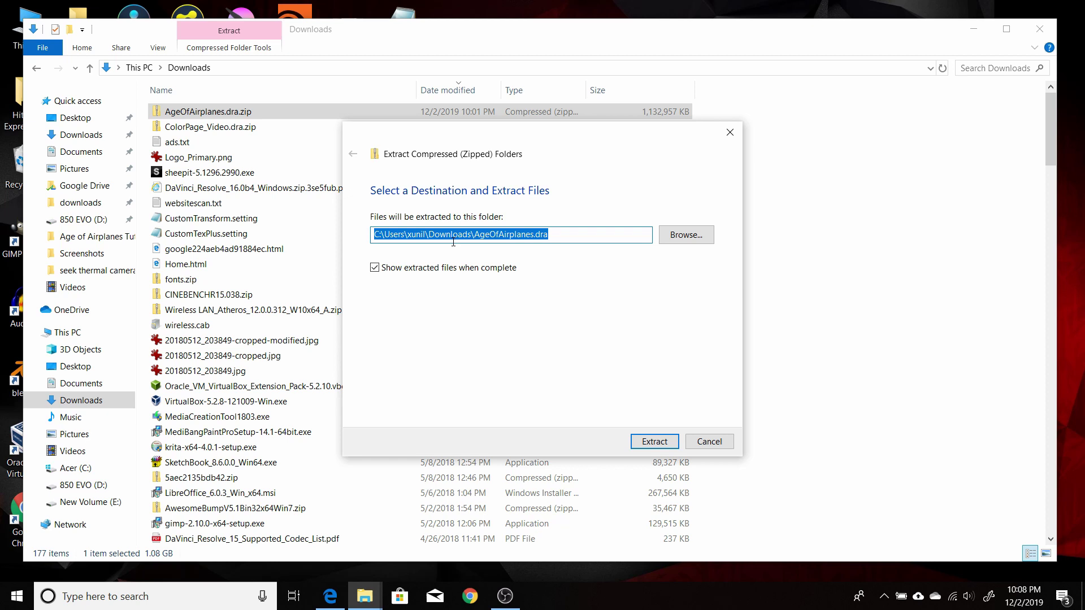
left_click(670, 441)
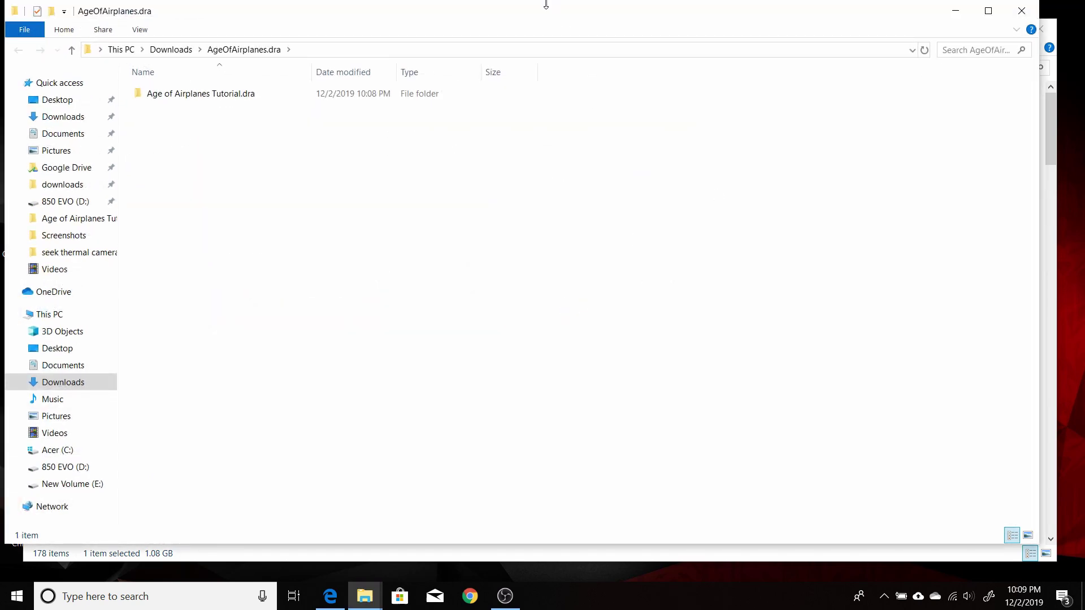
Step: Inspect the Age of Airplanes Tutorial.dra folder, return to AgeOfAirplanes.dra, then launch DaVinci Resolve
left_click_drag(546, 12, 558, 19)
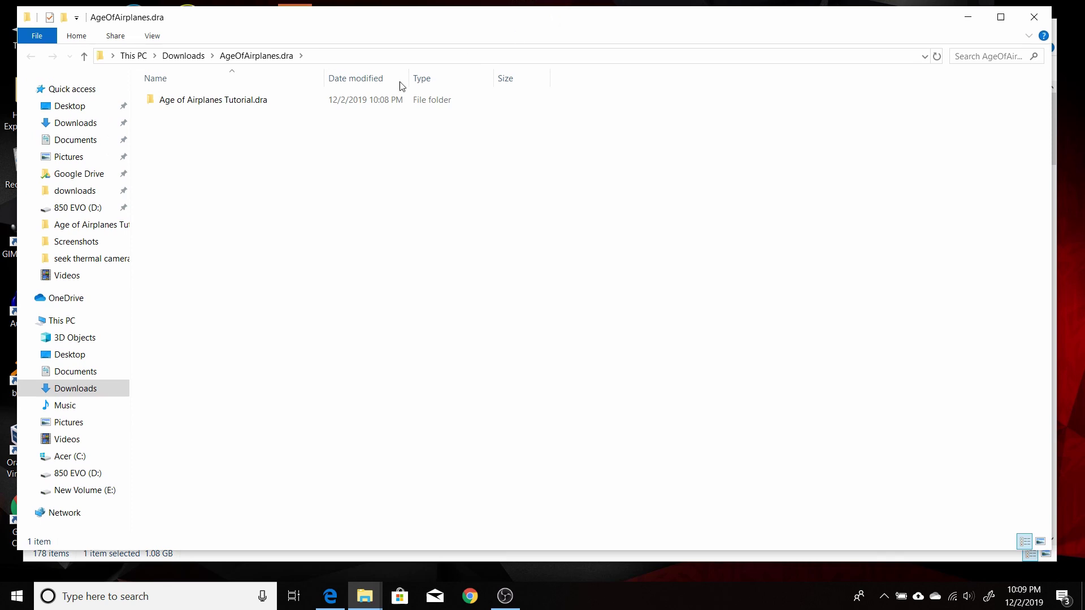
double_click(233, 101)
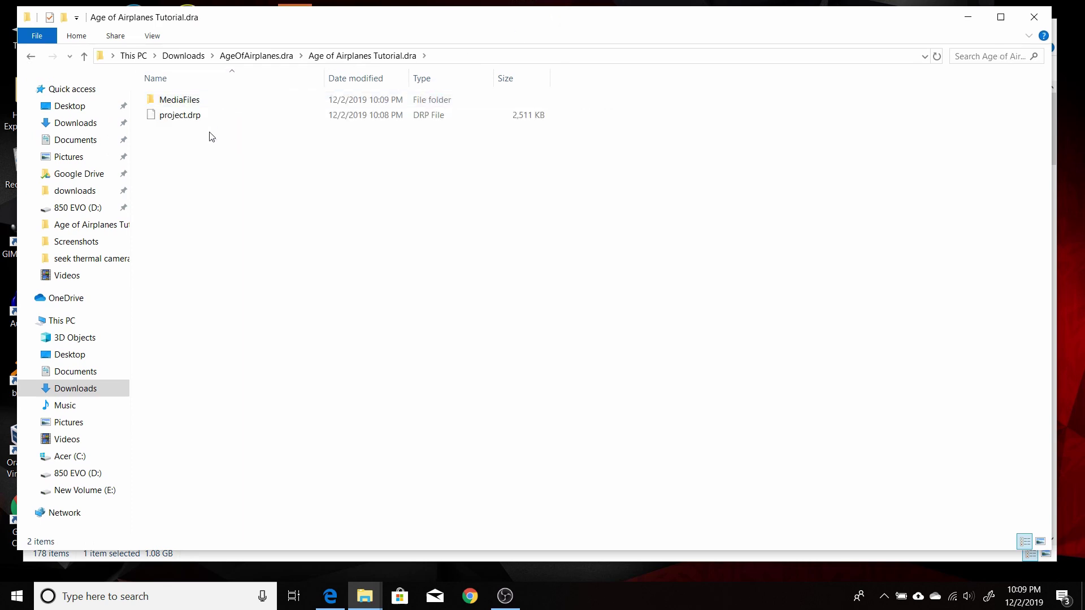
left_click(278, 57)
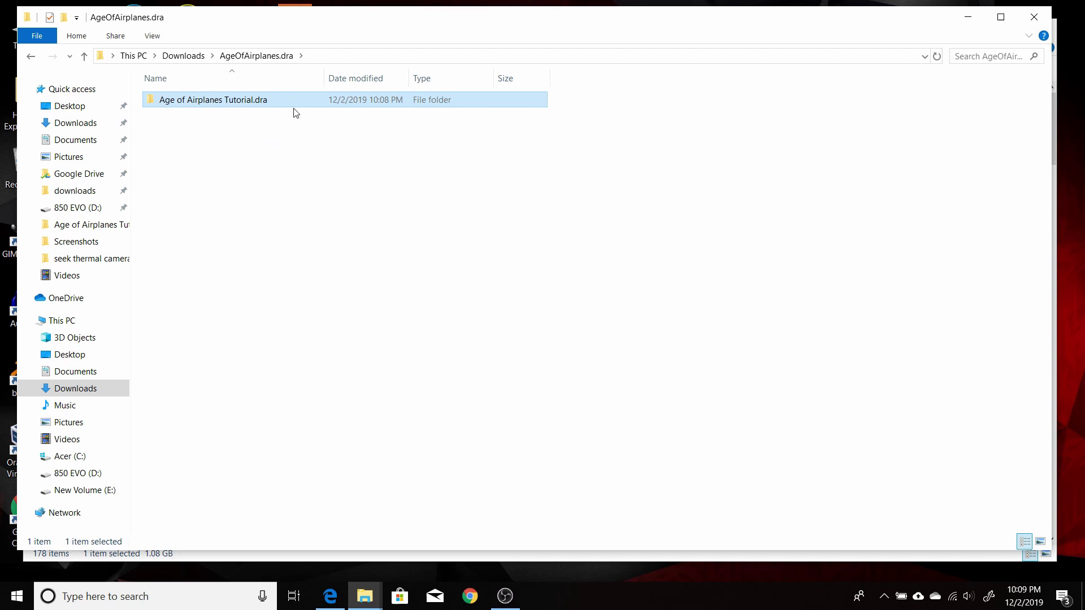
mouse_move(281, 101)
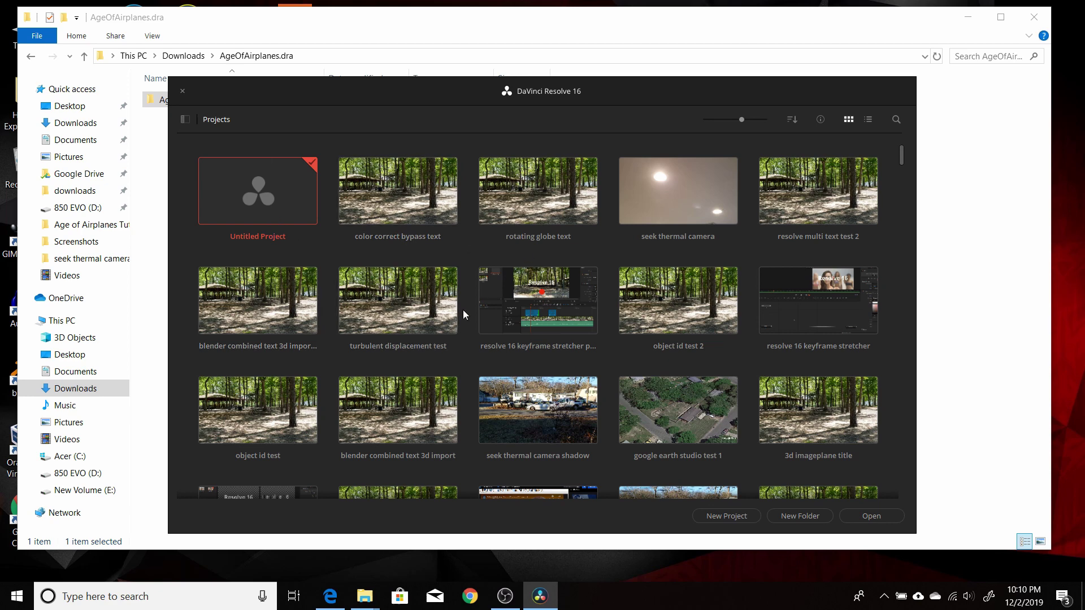
Step: Restore the project archive from Downloads > AgeOfAirplanes.dra > Age of Airplanes Tutorial.dra
right_click(464, 253)
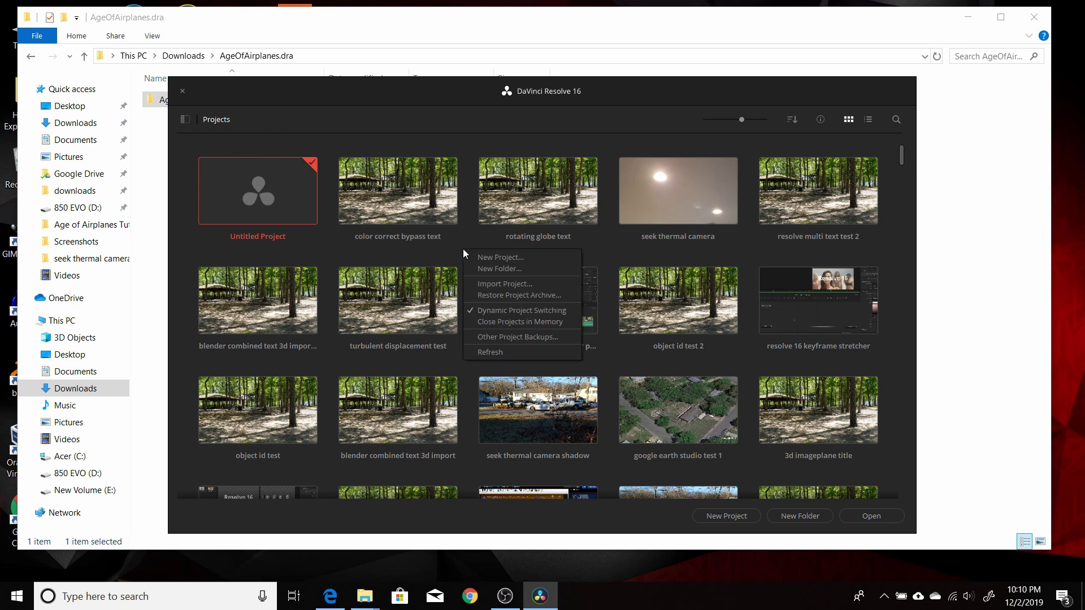
left_click(518, 299)
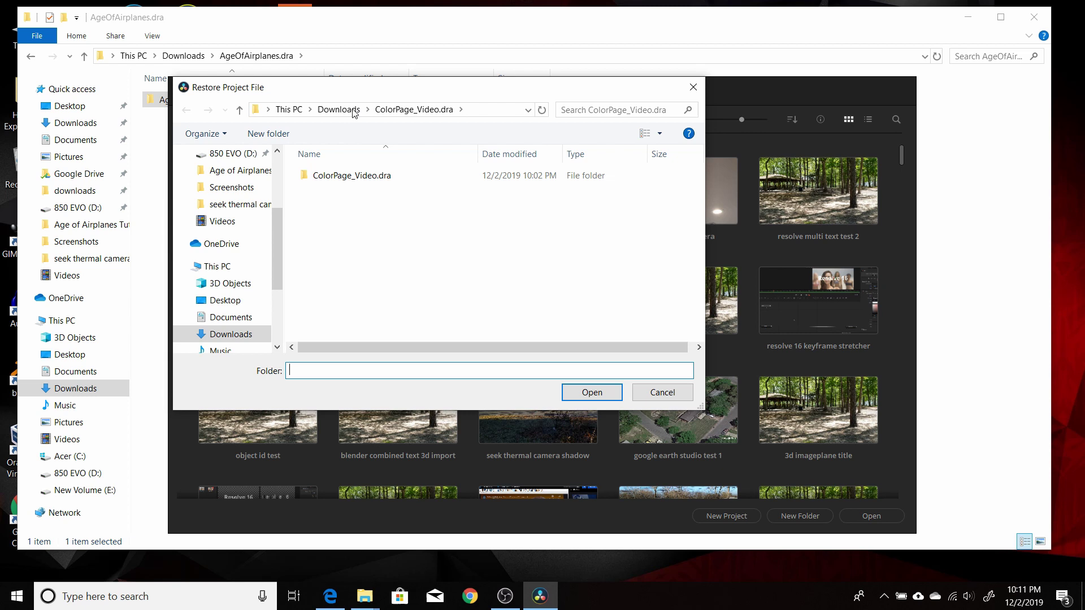
left_click(338, 109)
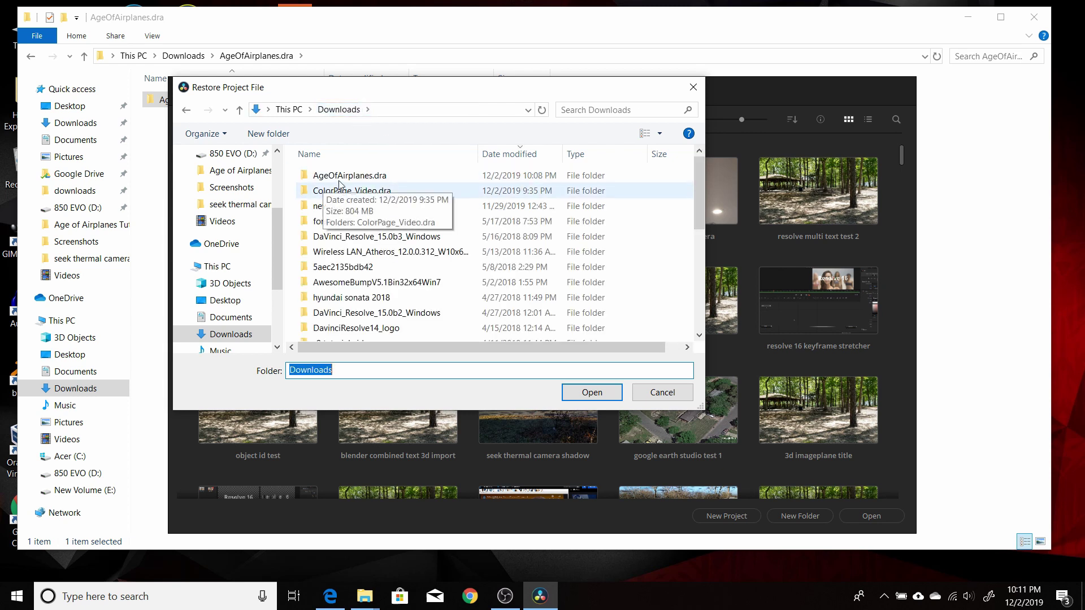
double_click(377, 177)
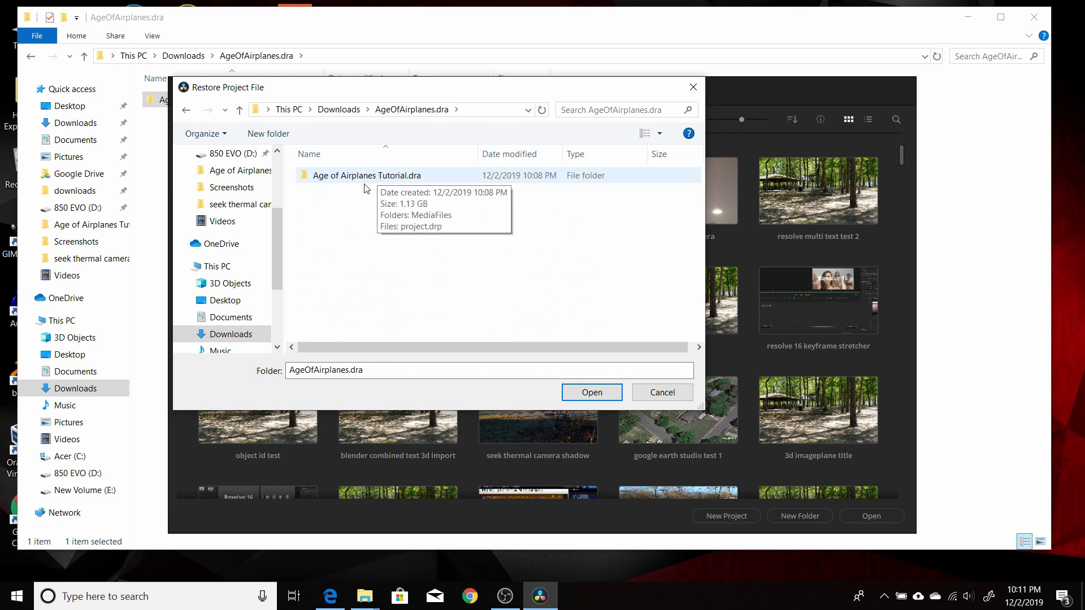
left_click(386, 177)
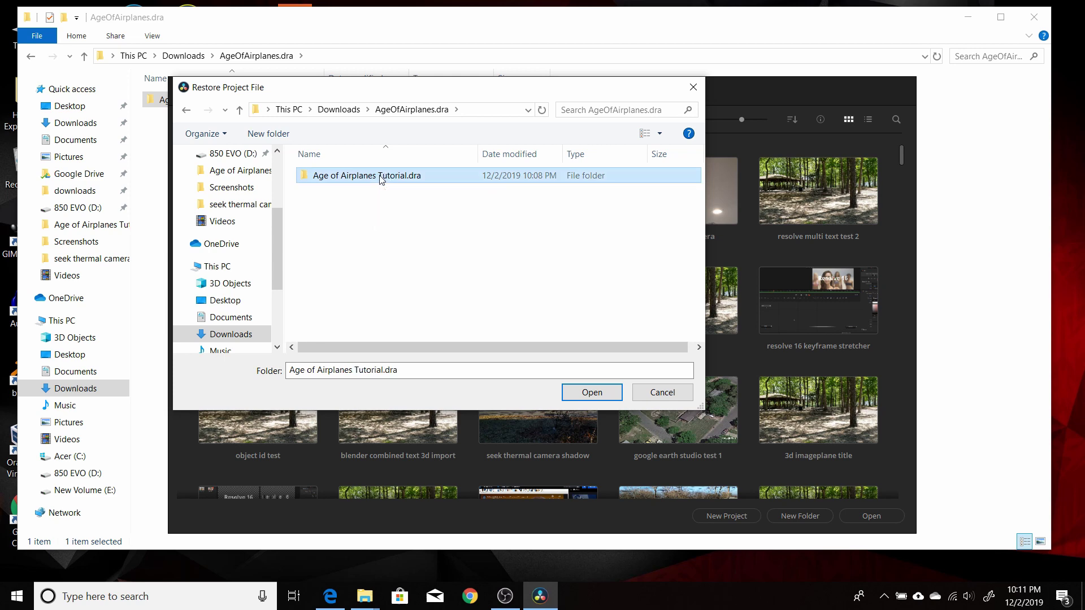
left_click(608, 394)
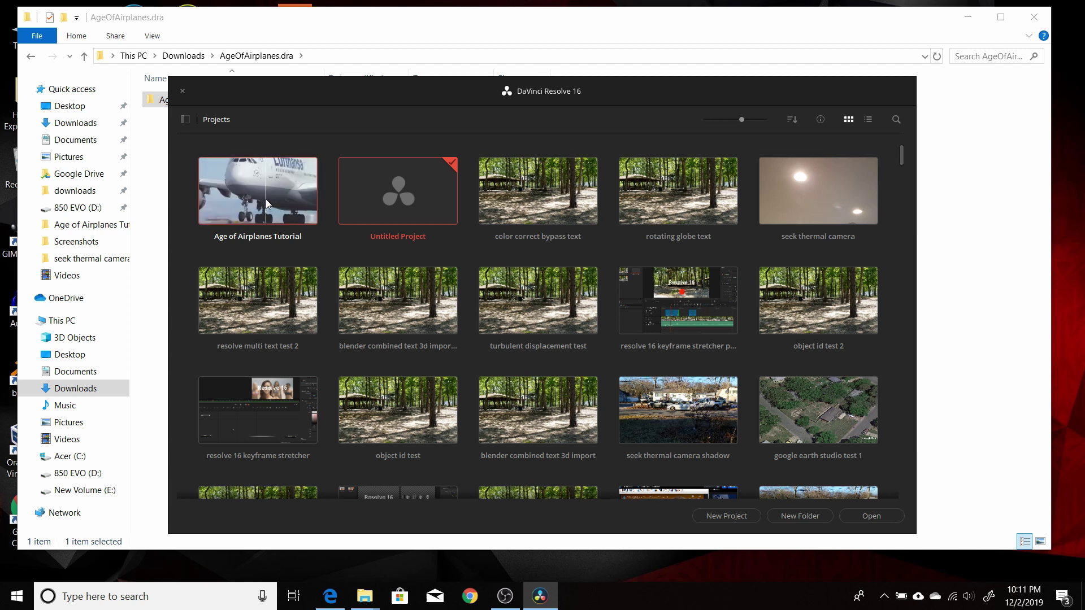
Step: Open the Age of Airplanes Tutorial project and view its 1. Add Transitions timeline
double_click(266, 198)
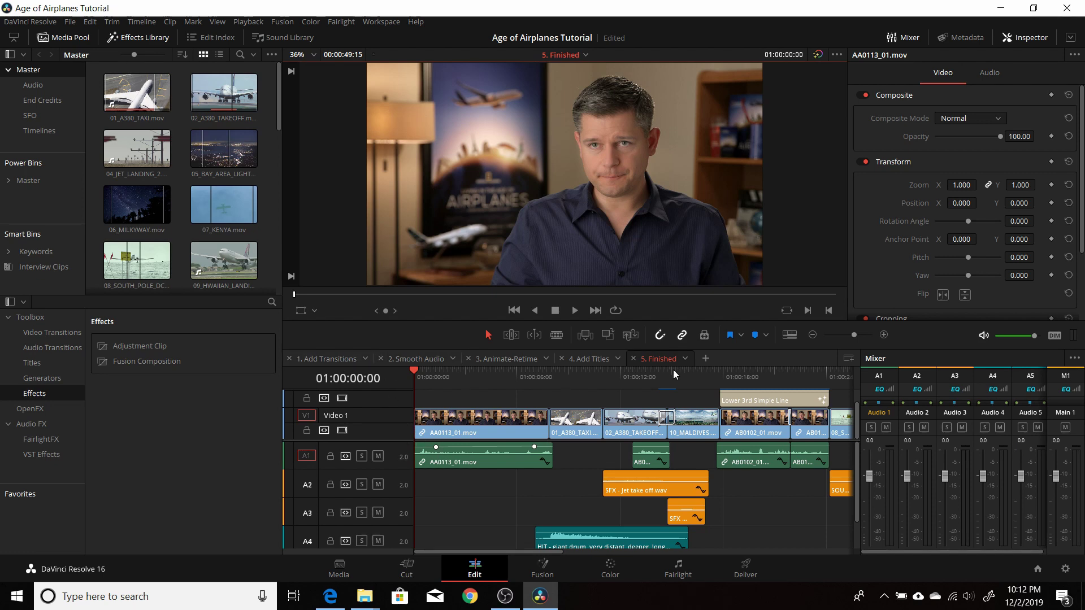
left_click(333, 360)
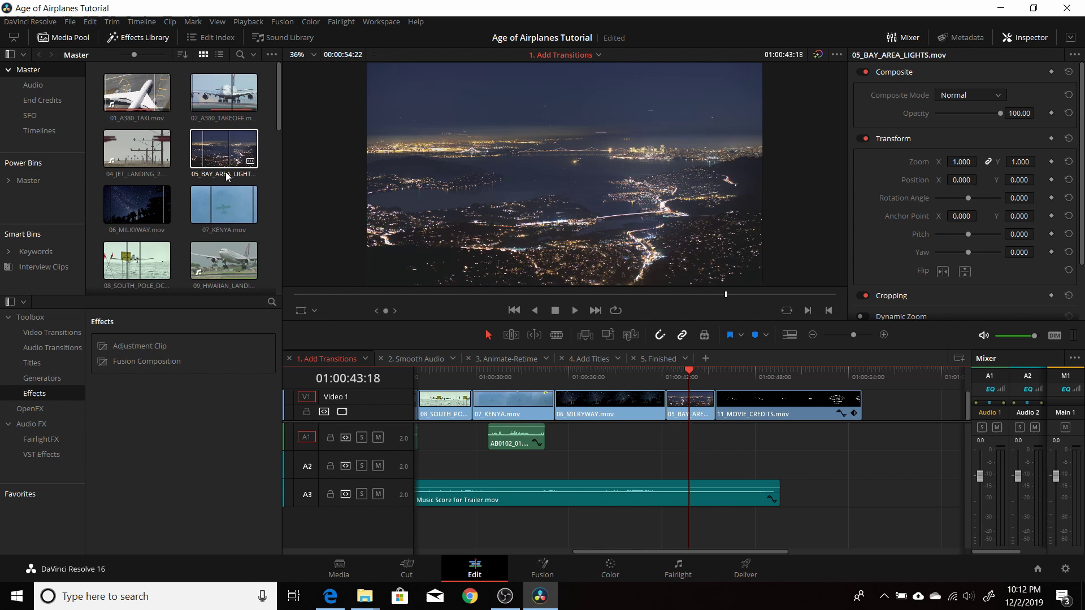
scroll(175, 204, "down", 1)
scroll(175, 202, "down", 7)
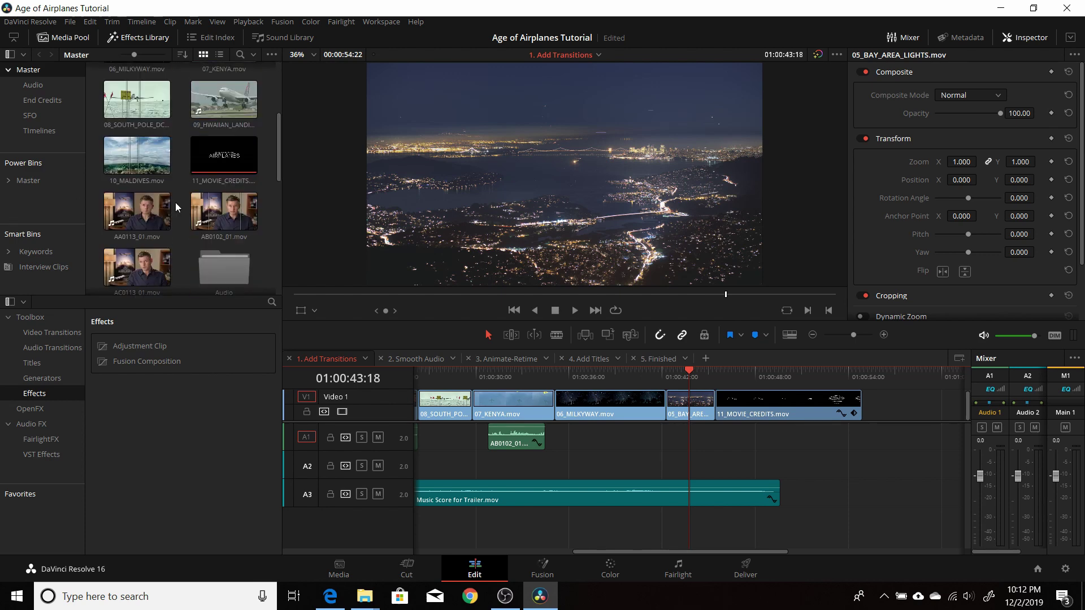
scroll(175, 203, "up", 8)
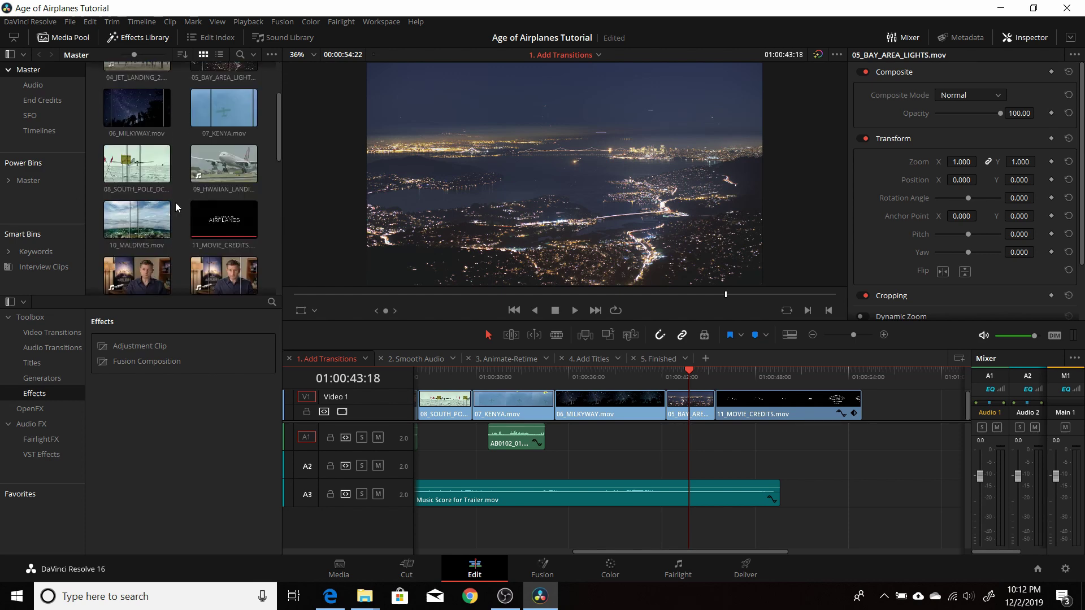
Step: Switch to the 5. Finished timeline, then play and stop it
left_click(655, 361)
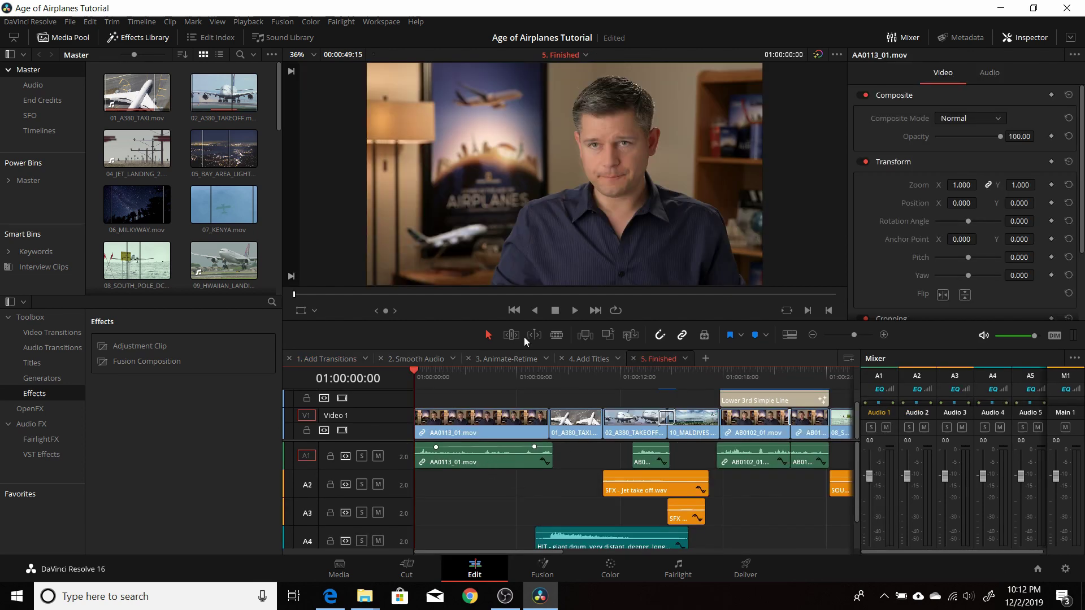
left_click(572, 311)
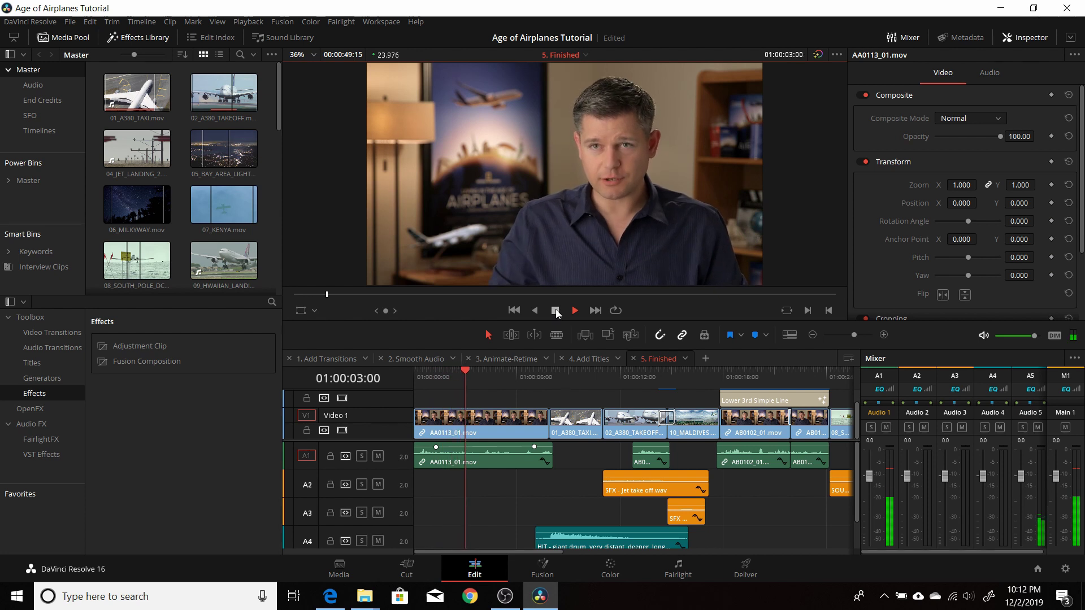
left_click(555, 310)
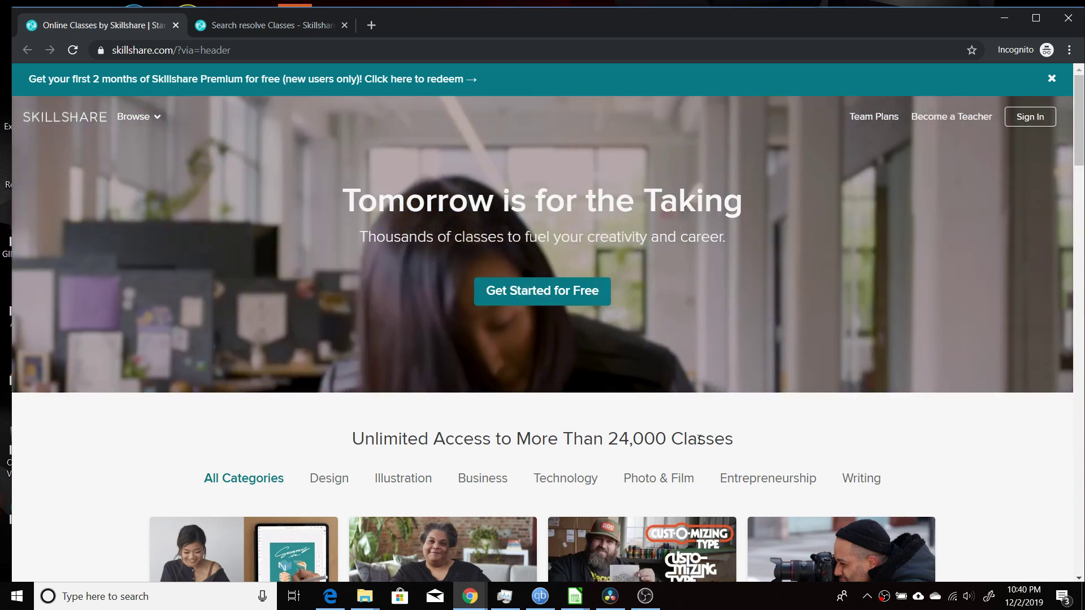
Step: Bring the Skillshare 'Search resolve Classes' tab to the front
left_click(264, 26)
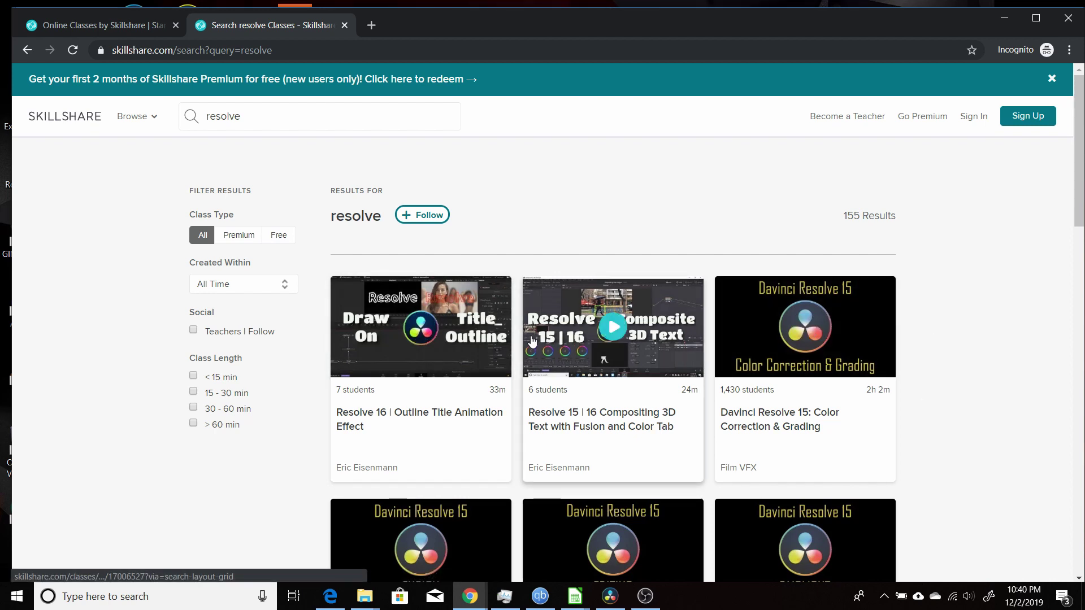
scroll(500, 348, "down", 1)
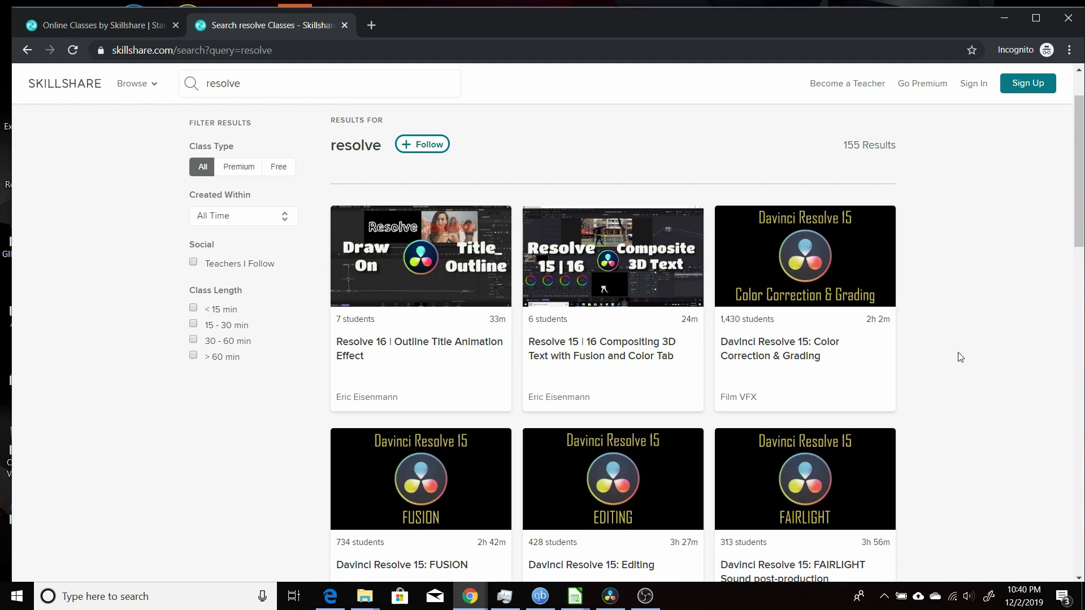
scroll(961, 357, "down", 6)
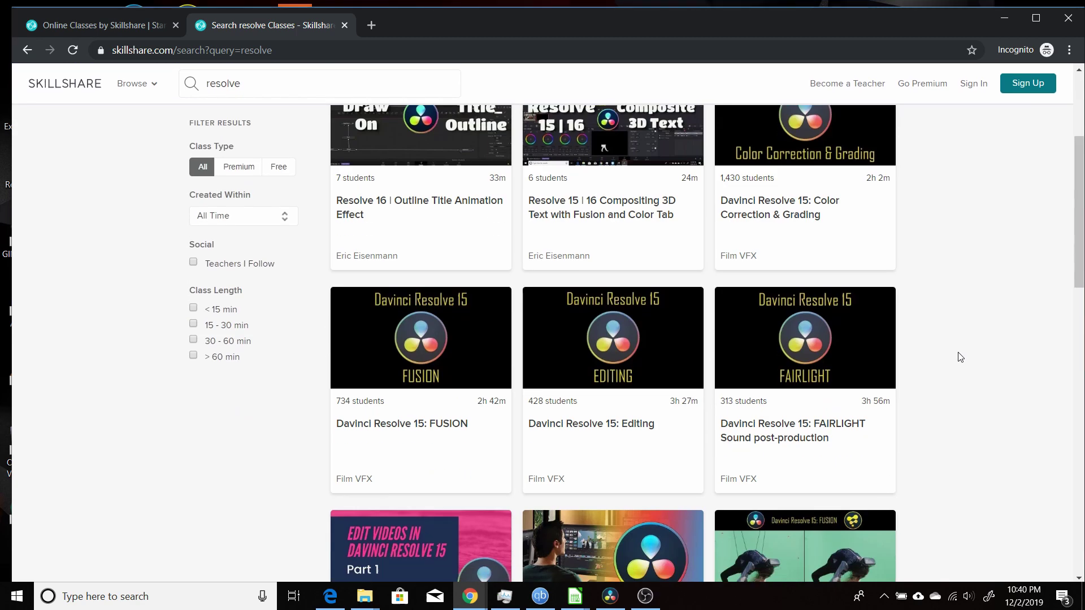
scroll(961, 357, "down", 7)
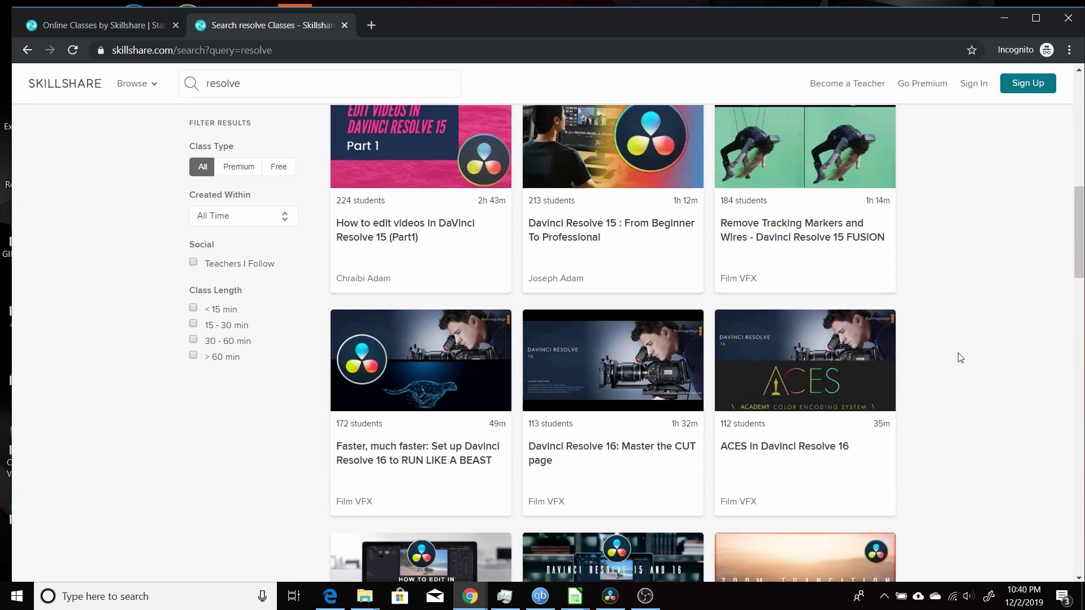
scroll(961, 357, "up", 12)
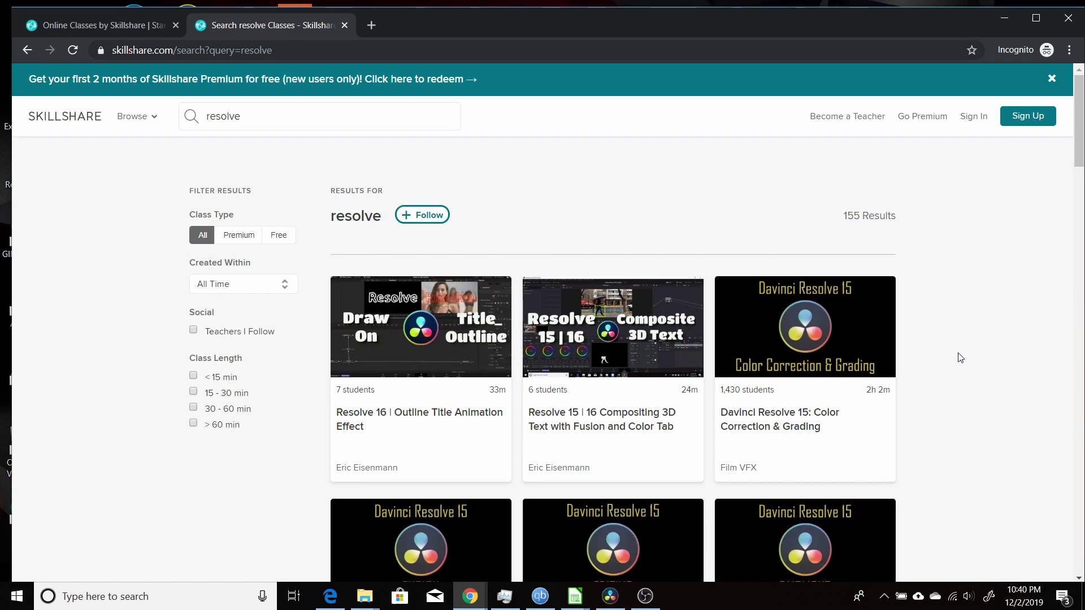